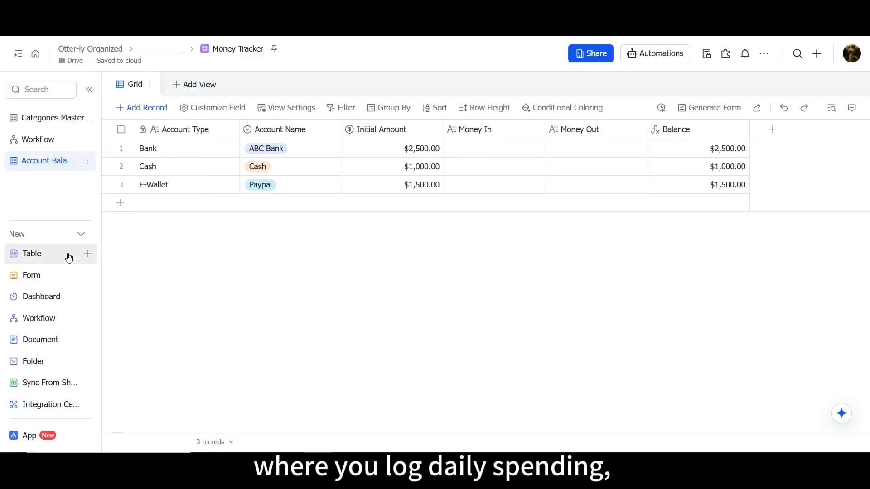
- Create a new table named Transaction Log in the Money Tracker base
{"action": "left_click", "coordinate": [69, 258]}
{"action": "type", "text": "Tr"}
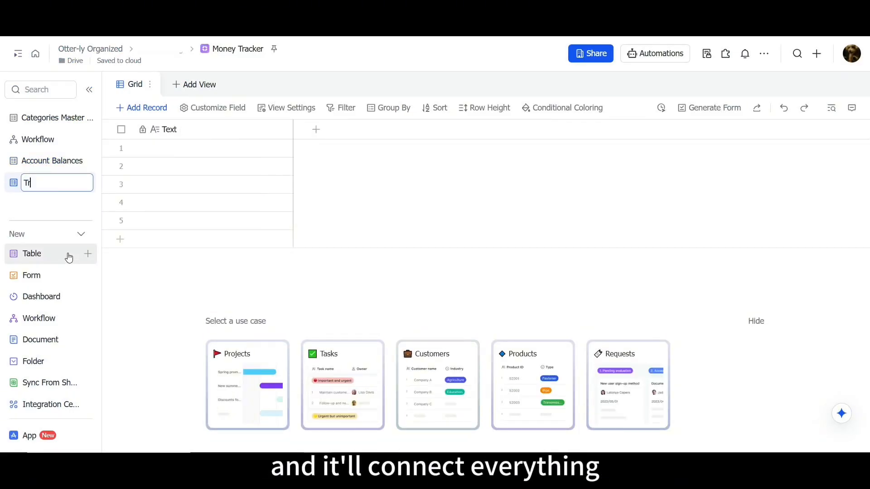
{"action": "type", "text": "ansaction Lo"}
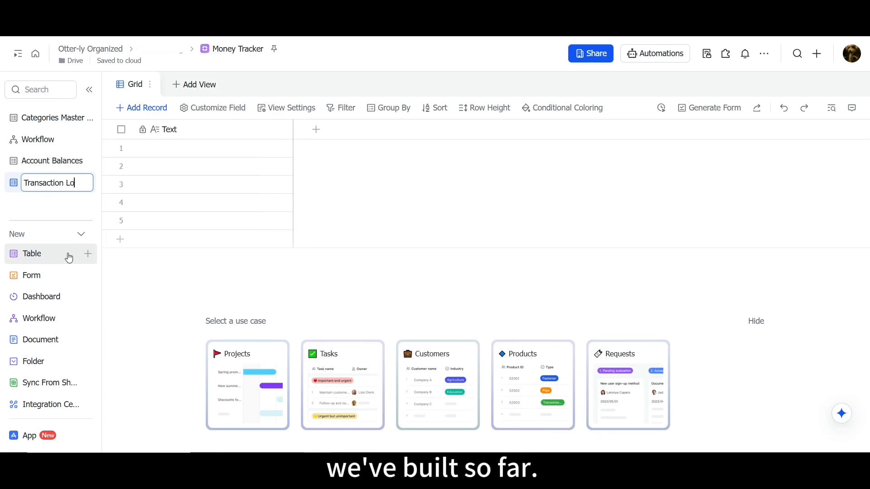
{"action": "type", "text": "g"}
{"action": "key", "text": "Return"}
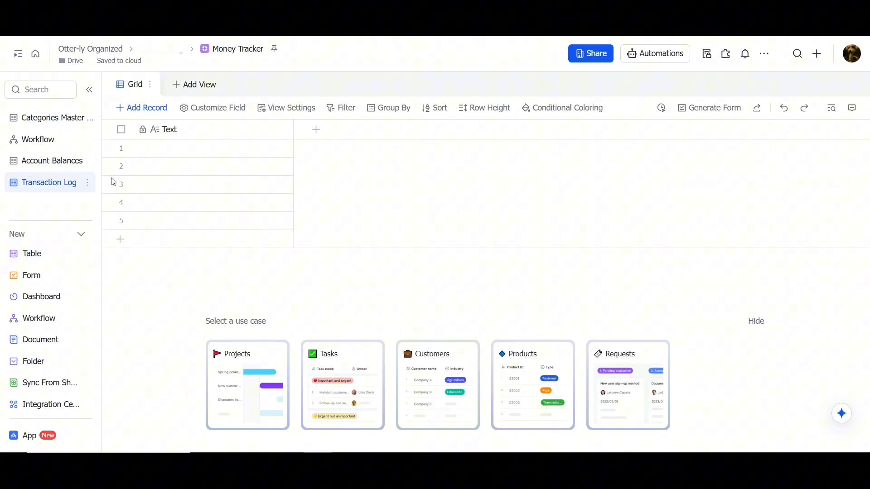
- Retitle the Transaction Log's first field as Date and change its field type to Date
{"action": "left_click", "coordinate": [172, 130]}
{"action": "left_click", "coordinate": [200, 128]}
{"action": "type", "text": "Date"}
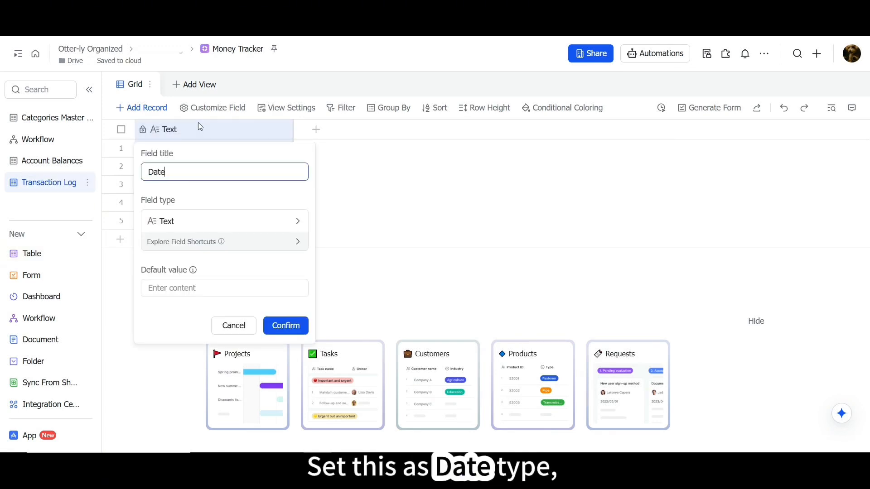
{"action": "left_click", "coordinate": [245, 221]}
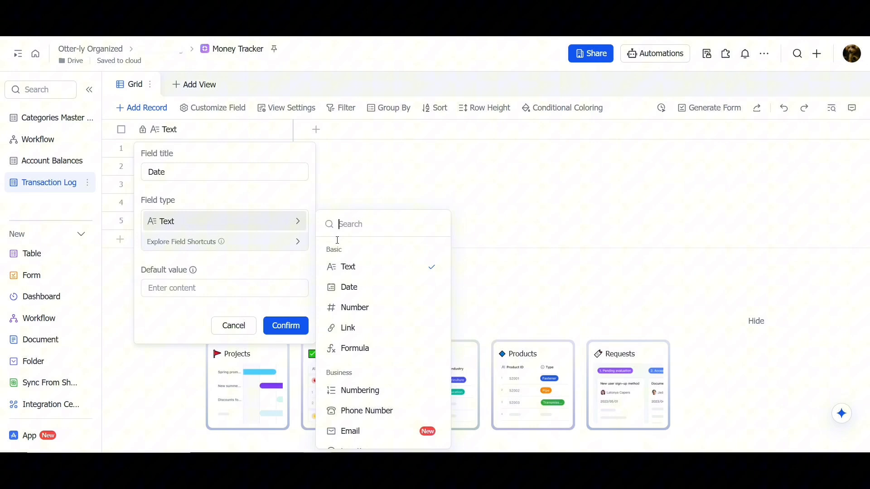
{"action": "left_click", "coordinate": [358, 295]}
- Default the Date field to Record Creation Time, set its format to 30/01/2026, and save the field
{"action": "left_click", "coordinate": [228, 334]}
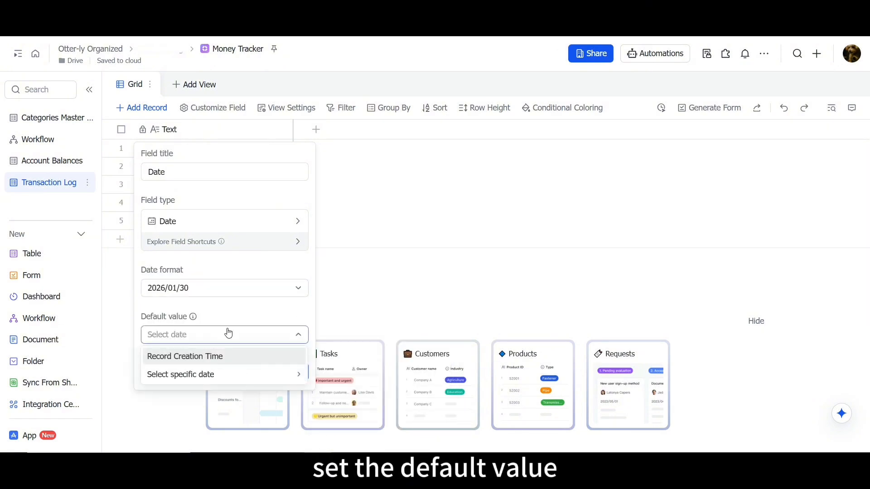
{"action": "left_click", "coordinate": [221, 357]}
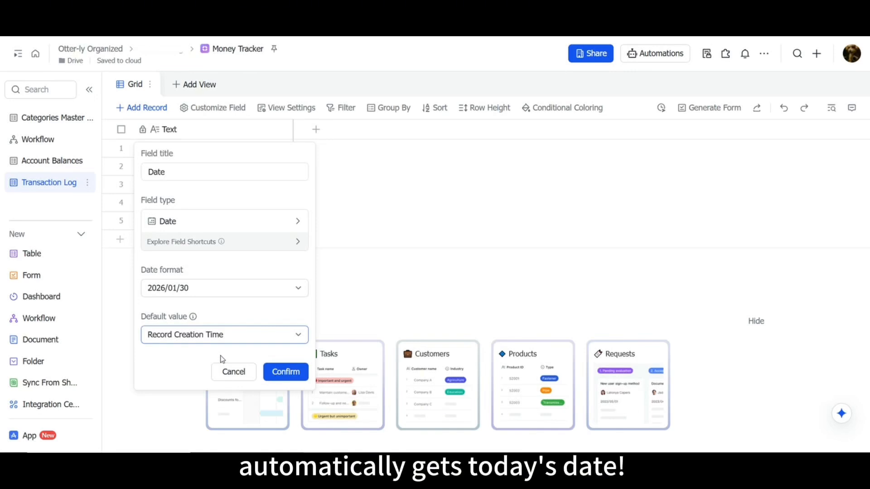
{"action": "left_click", "coordinate": [211, 288]}
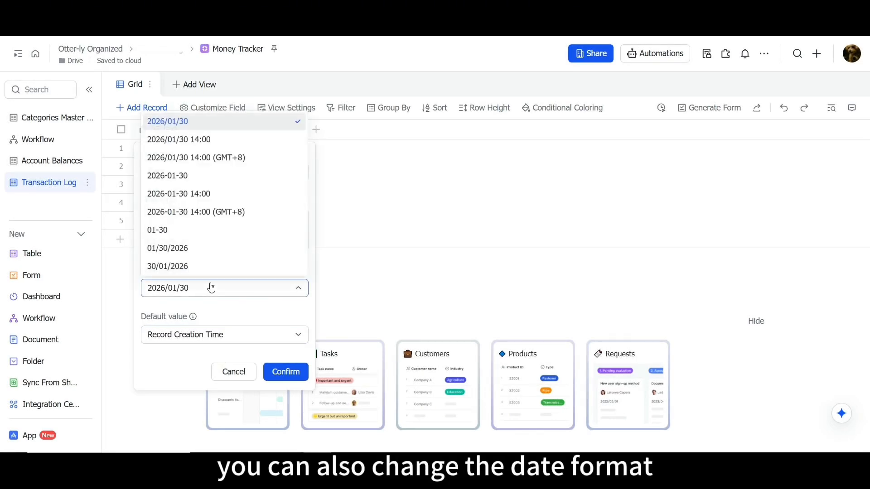
{"action": "left_click", "coordinate": [209, 266]}
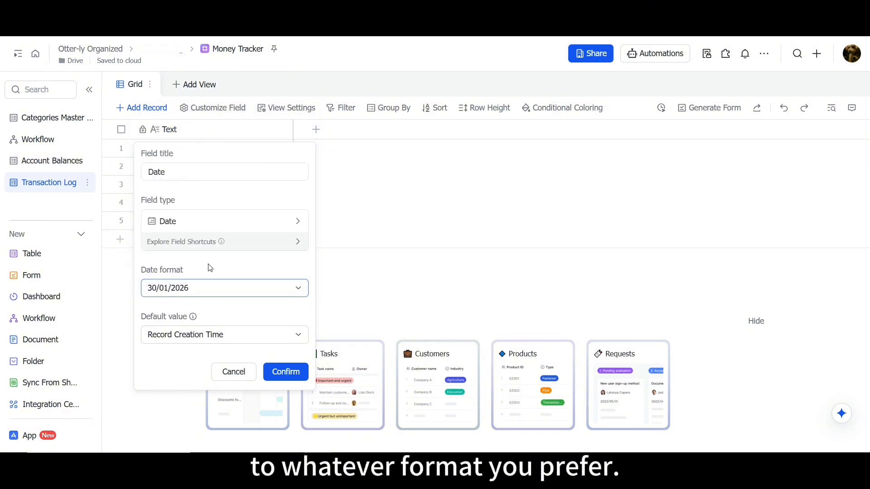
{"action": "left_click", "coordinate": [279, 372]}
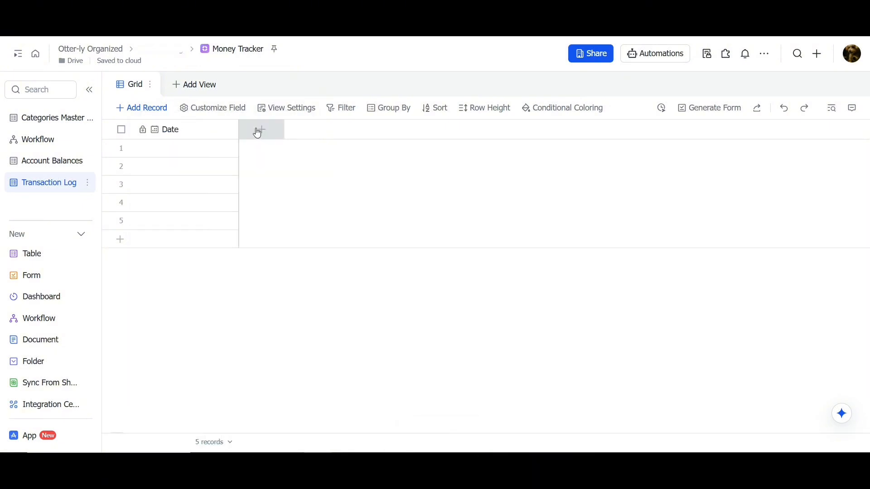
- Start a new field titled Category Type with the Single Option field type
{"action": "left_click", "coordinate": [258, 131]}
{"action": "type", "text": "Category Type"}
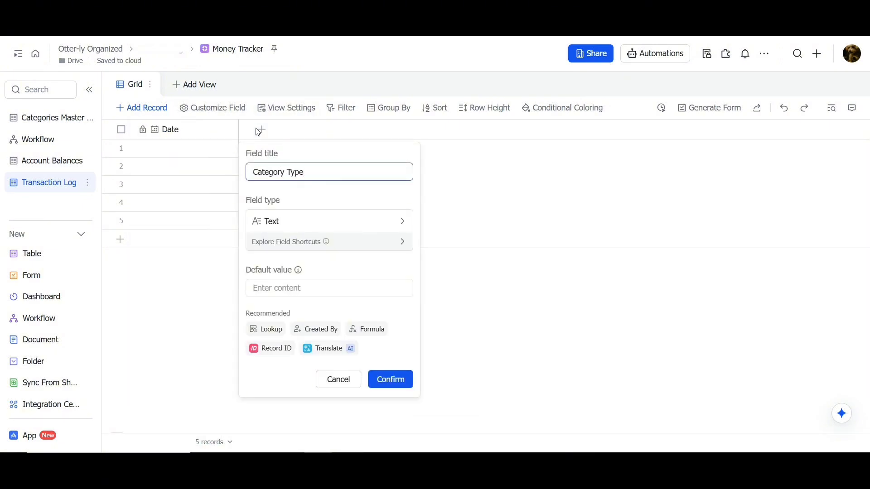
{"action": "left_click", "coordinate": [309, 223]}
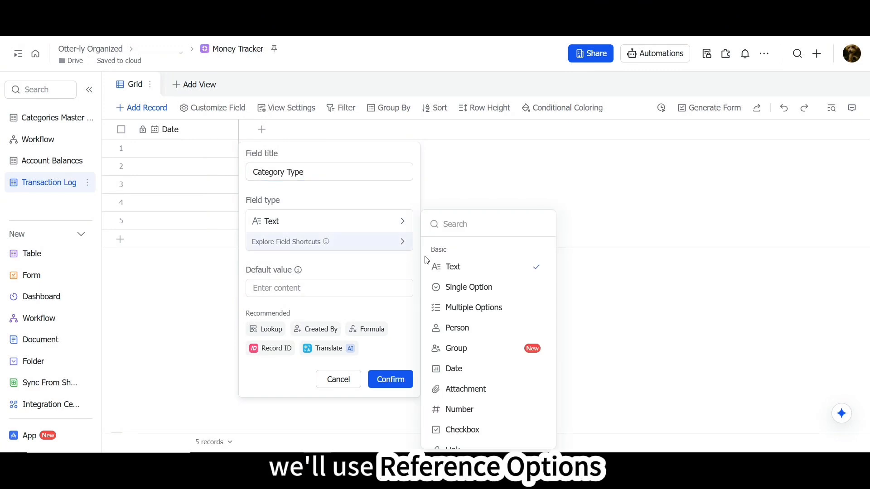
{"action": "left_click", "coordinate": [460, 290]}
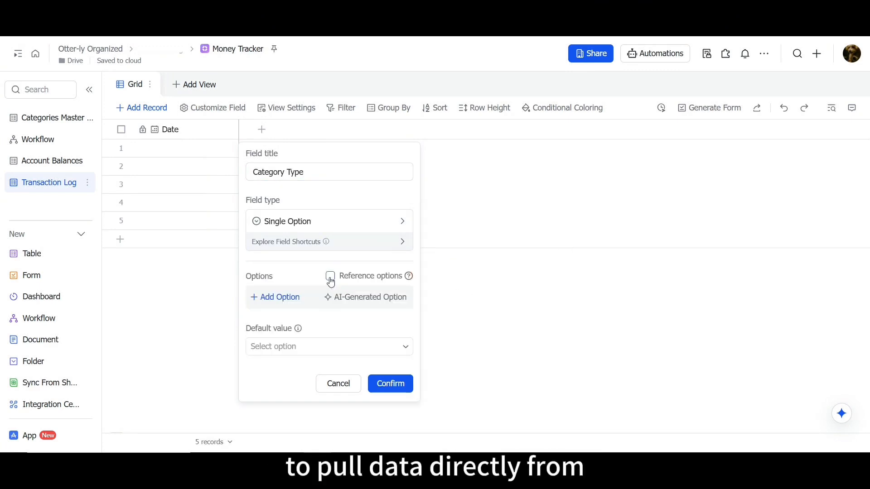
- Reference the Category Type options from Categories Master List's Category Type field, save, and check the choices offered in the first record
{"action": "left_click", "coordinate": [330, 276]}
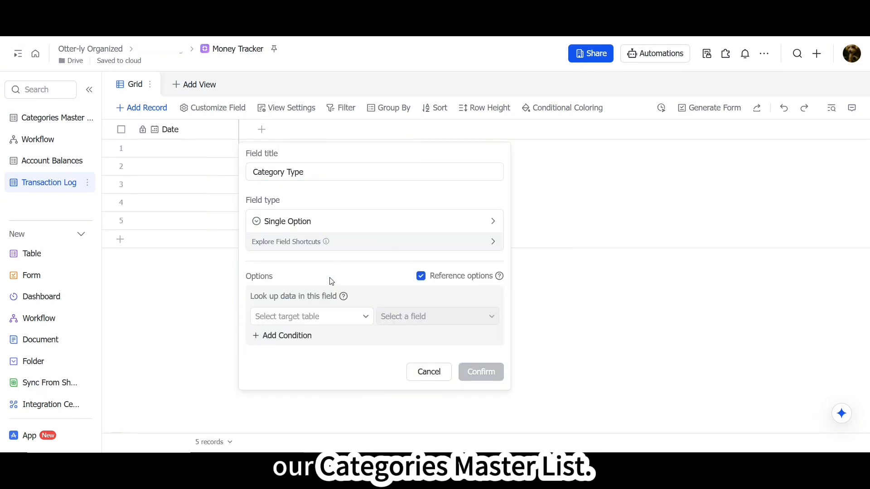
{"action": "left_click", "coordinate": [330, 315]}
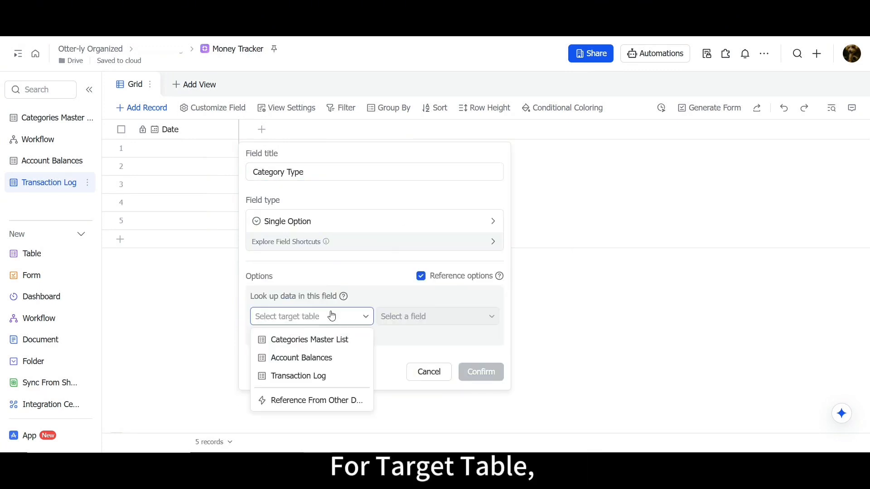
{"action": "left_click", "coordinate": [339, 344]}
{"action": "left_click", "coordinate": [403, 320]}
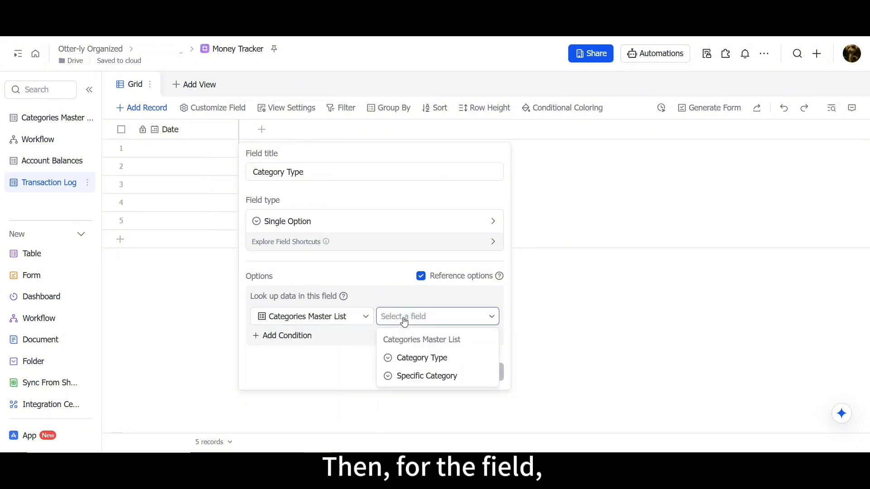
{"action": "left_click", "coordinate": [421, 358]}
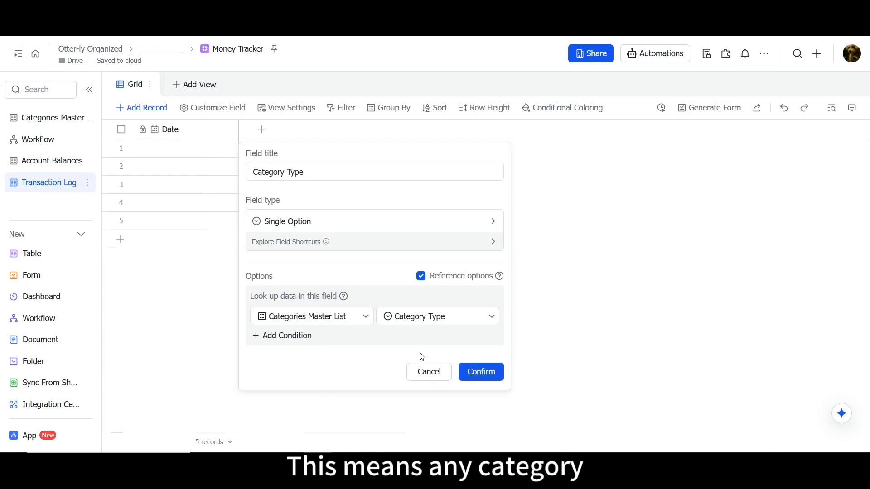
{"action": "left_click", "coordinate": [481, 372]}
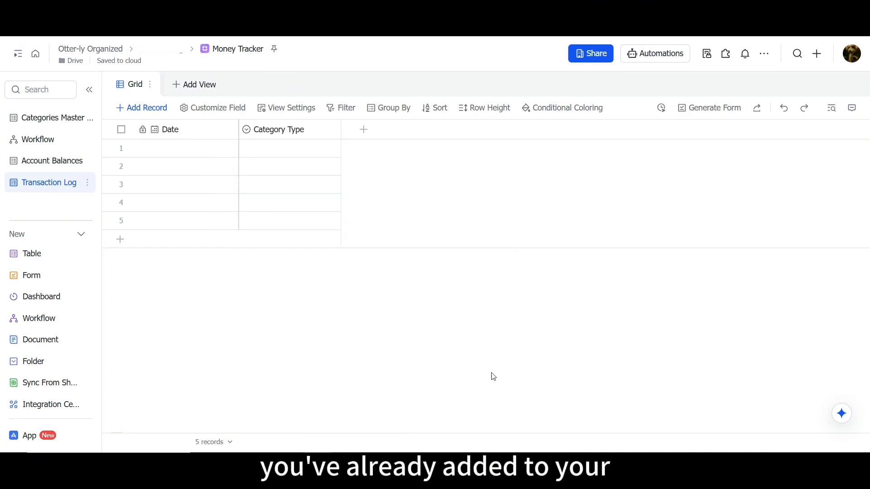
{"action": "left_click", "coordinate": [295, 149]}
{"action": "left_click", "coordinate": [295, 148]}
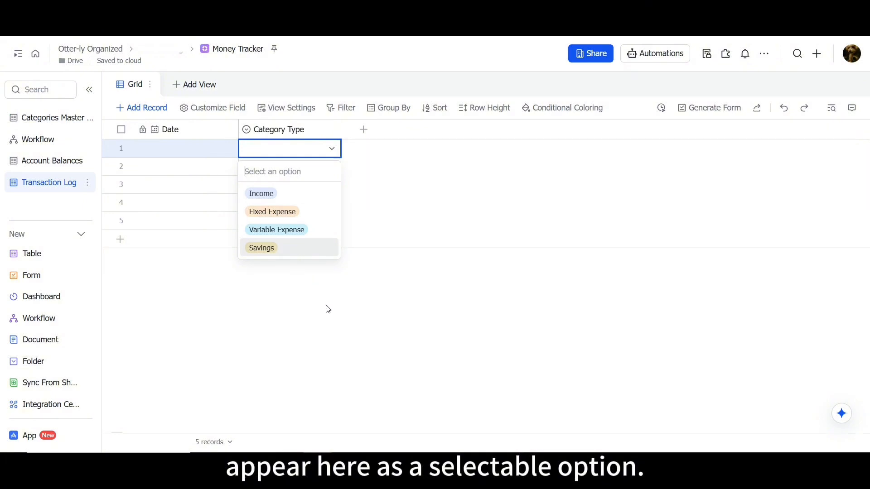
- Start another new field titled Specific Category with the Single Option field type
{"action": "left_click", "coordinate": [363, 130]}
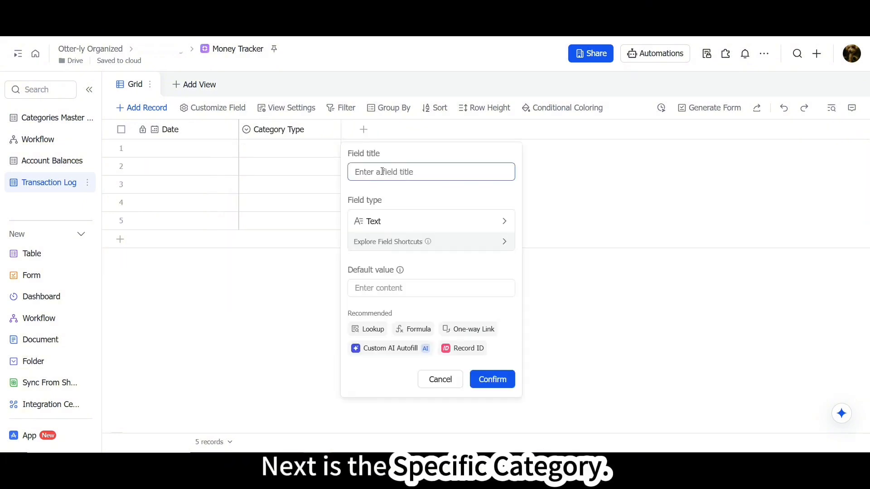
{"action": "type", "text": "Specific Category"}
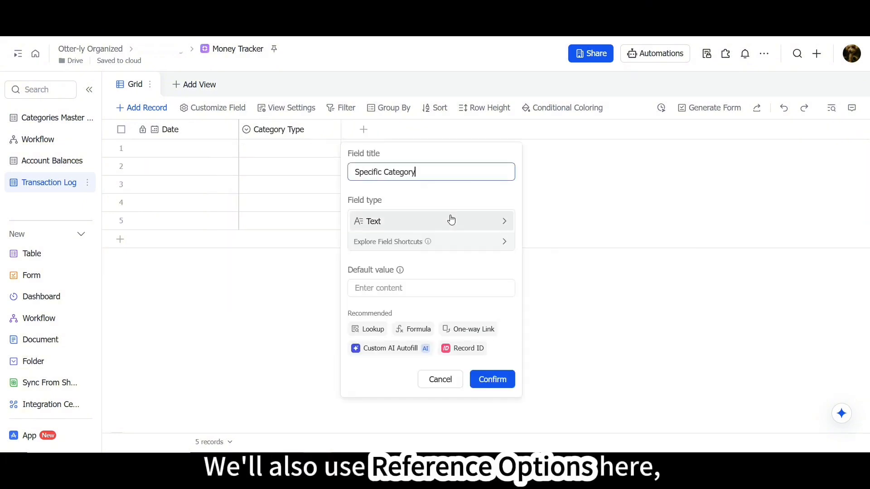
{"action": "left_click", "coordinate": [449, 221]}
{"action": "left_click", "coordinate": [535, 286]}
- Enable reference options for Specific Category and source them from the Specific Category field of Categories Master List
{"action": "left_click", "coordinate": [476, 281]}
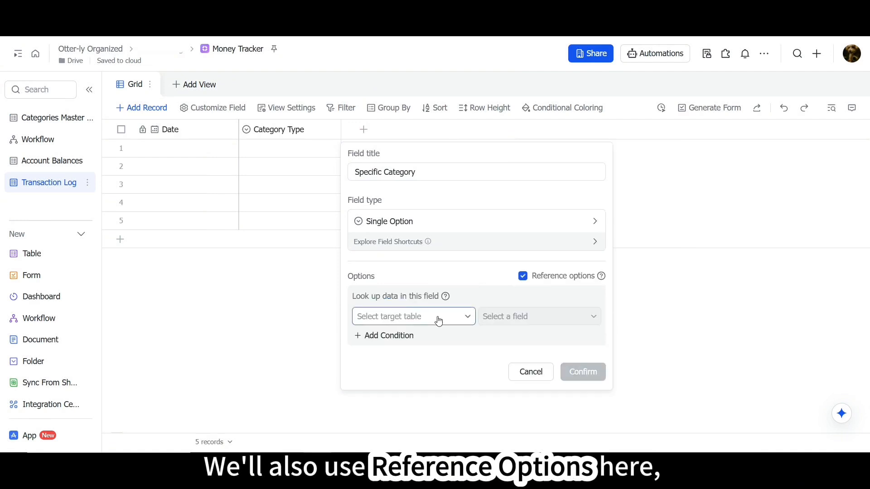
{"action": "left_click", "coordinate": [438, 318]}
{"action": "left_click", "coordinate": [439, 340]}
{"action": "left_click", "coordinate": [511, 318]}
{"action": "left_click", "coordinate": [528, 375]}
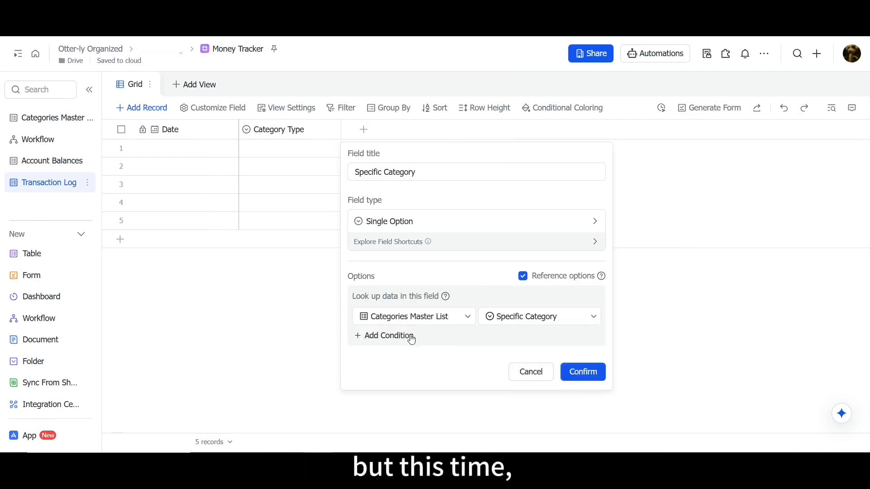
- Add a condition that the master list's Category Type is the current table's Category Type, and save the Specific Category field
{"action": "left_click", "coordinate": [401, 336]}
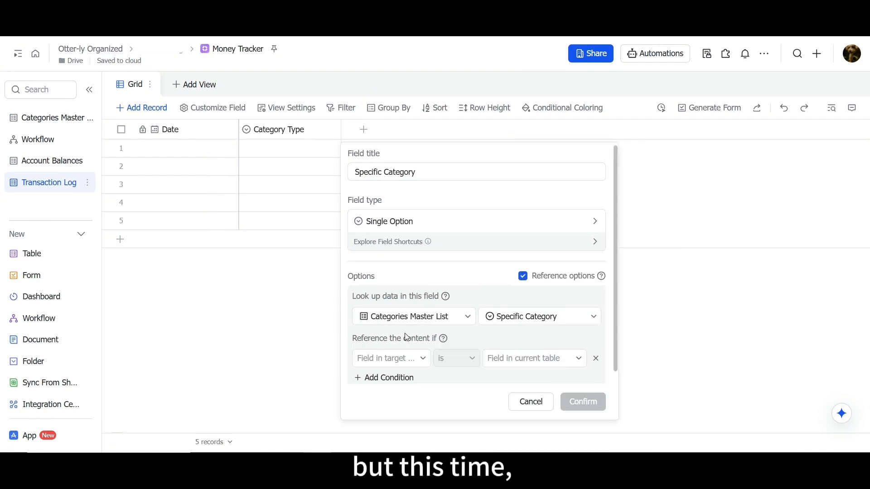
{"action": "left_click", "coordinate": [403, 361]}
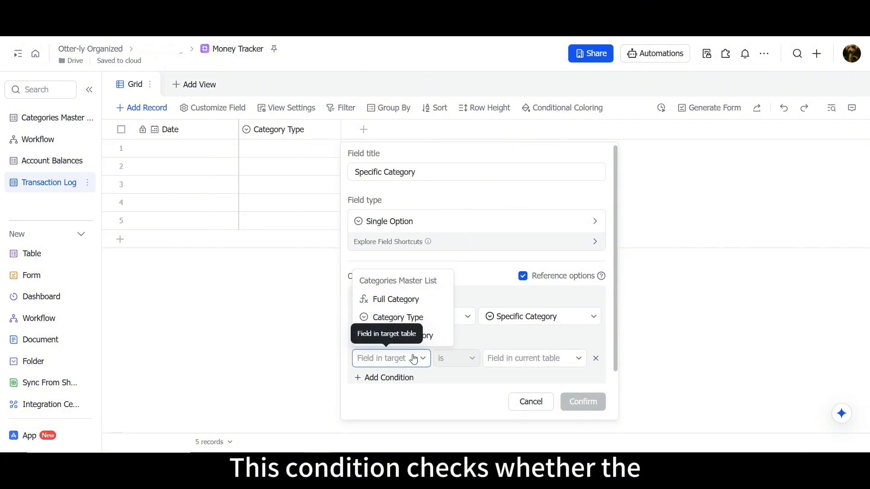
{"action": "left_click", "coordinate": [427, 320]}
{"action": "left_click", "coordinate": [534, 358]}
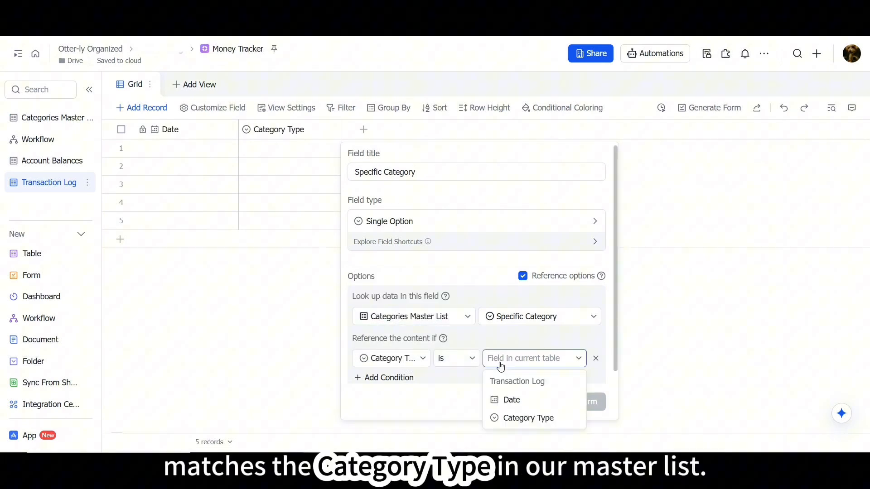
{"action": "left_click", "coordinate": [525, 417]}
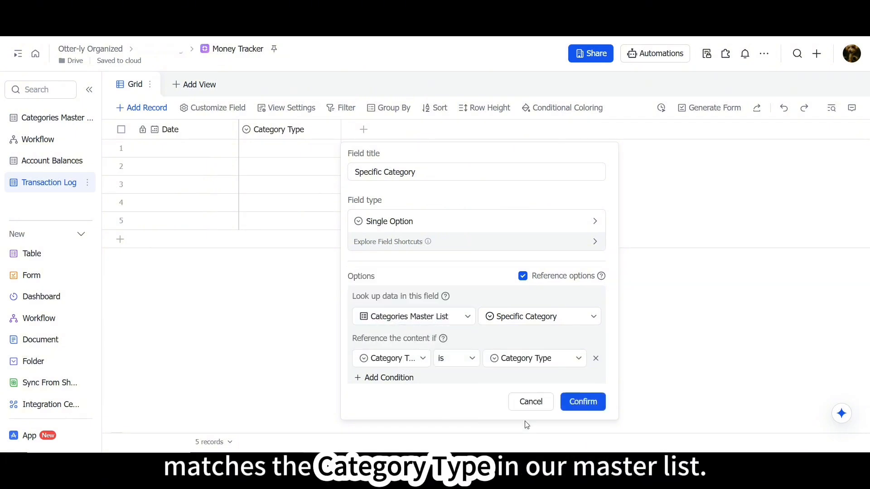
{"action": "left_click", "coordinate": [575, 403]}
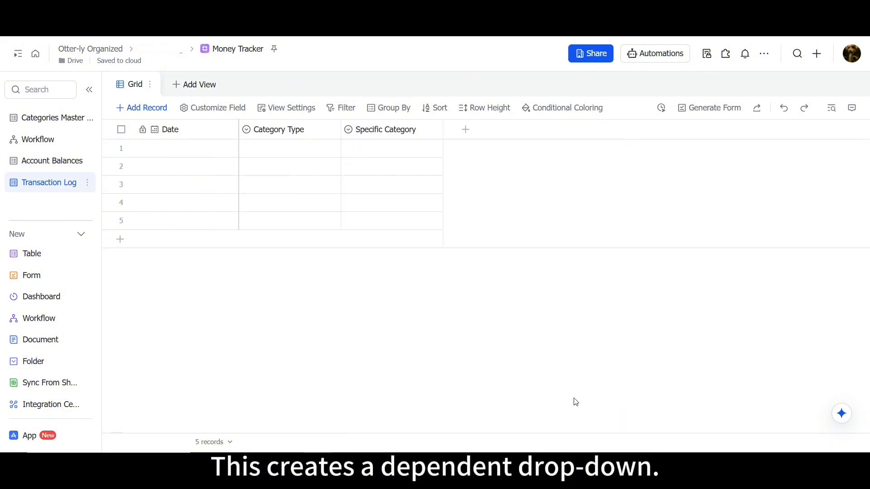
- Set the first record's Category Type to Income and check which Specific Category choices it offers
{"action": "left_click", "coordinate": [301, 148]}
{"action": "left_click", "coordinate": [301, 149]}
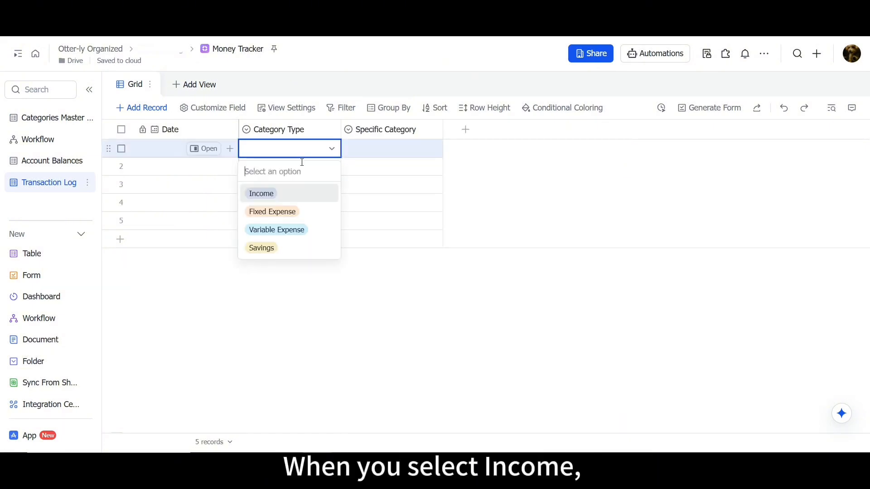
{"action": "left_click", "coordinate": [304, 194]}
{"action": "left_click", "coordinate": [363, 153]}
{"action": "left_click", "coordinate": [366, 154]}
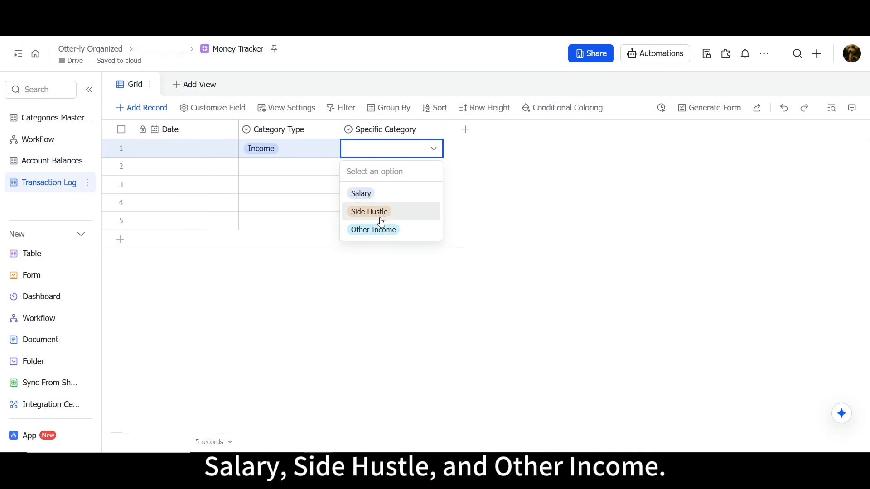
- Set the second record's Category Type to Variable Expense and check its Specific Category choices without picking one
{"action": "left_click", "coordinate": [308, 171]}
{"action": "left_click", "coordinate": [309, 172]}
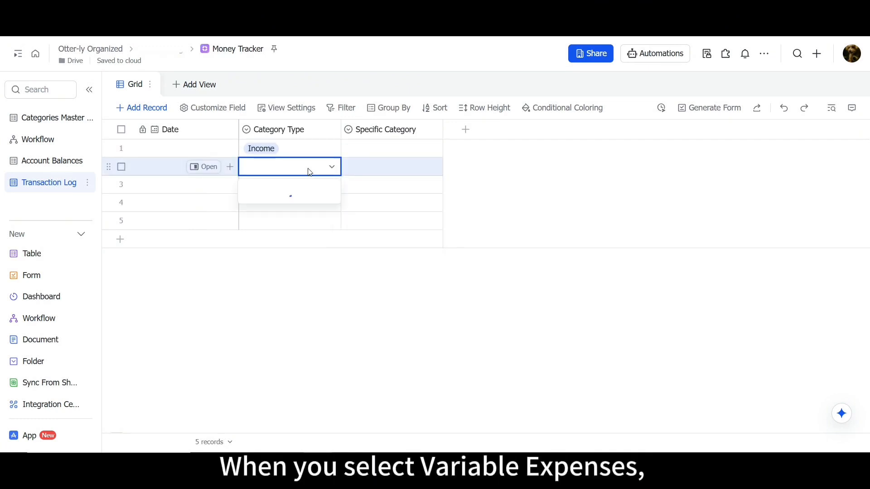
{"action": "left_click", "coordinate": [311, 248]}
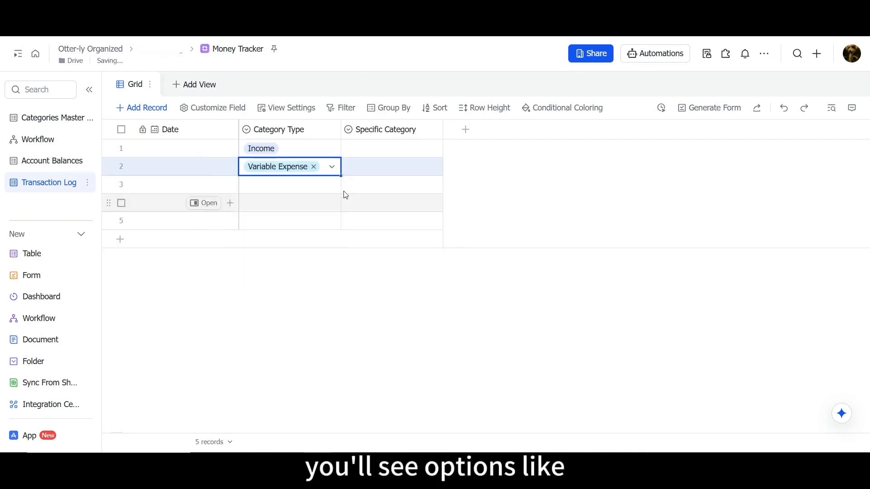
{"action": "left_click", "coordinate": [369, 172]}
{"action": "left_click", "coordinate": [371, 174]}
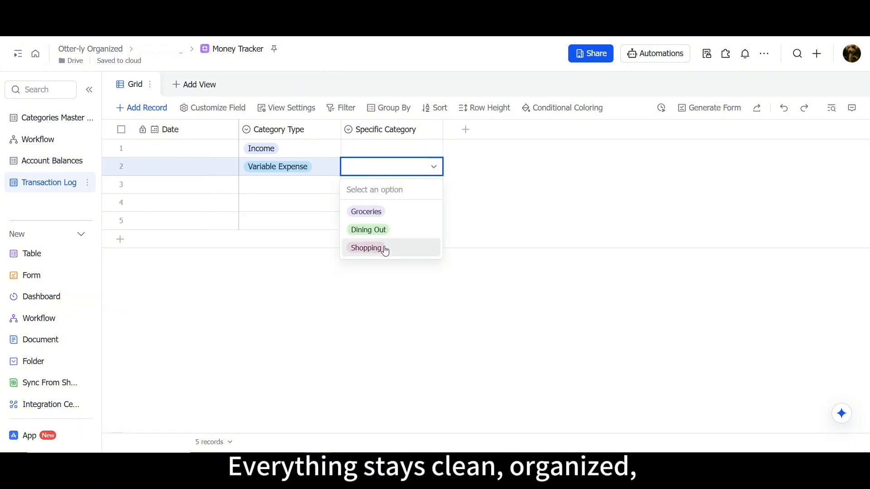
{"action": "left_click", "coordinate": [394, 305]}
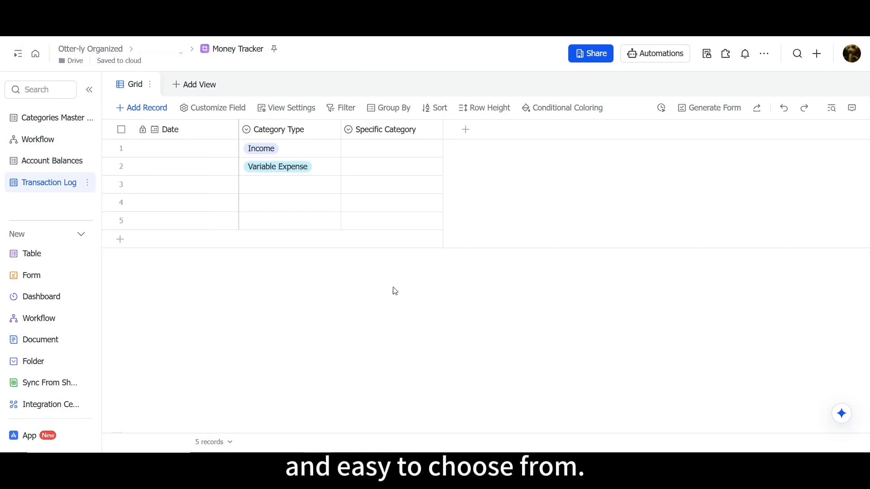
- Add a text field titled Description after the Specific Category field
{"action": "left_click", "coordinate": [465, 136]}
{"action": "type", "text": "De"}
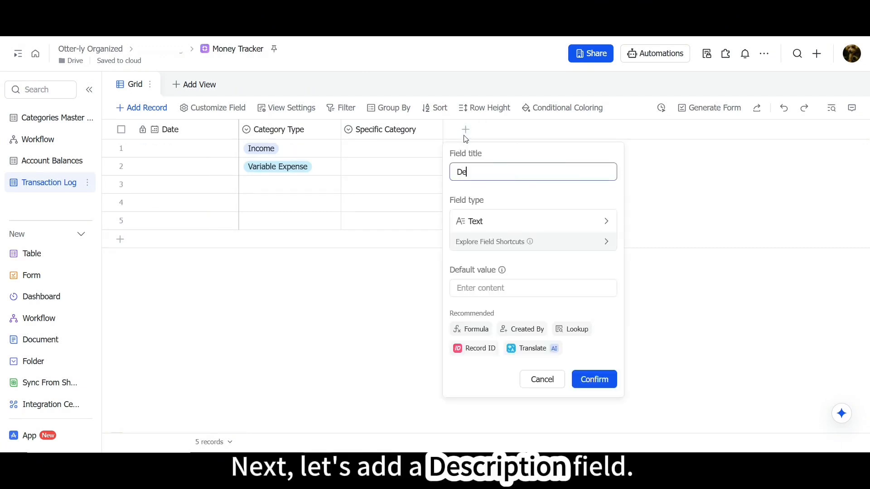
{"action": "type", "text": "scription"}
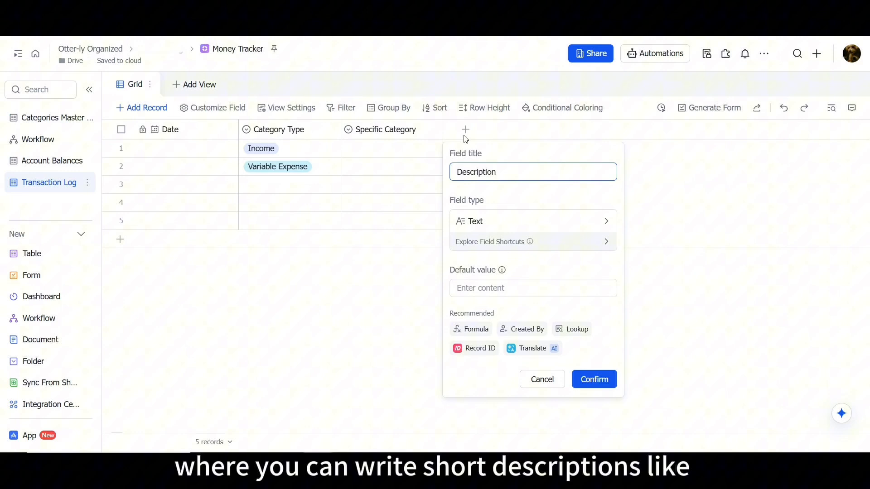
{"action": "key", "text": "Return"}
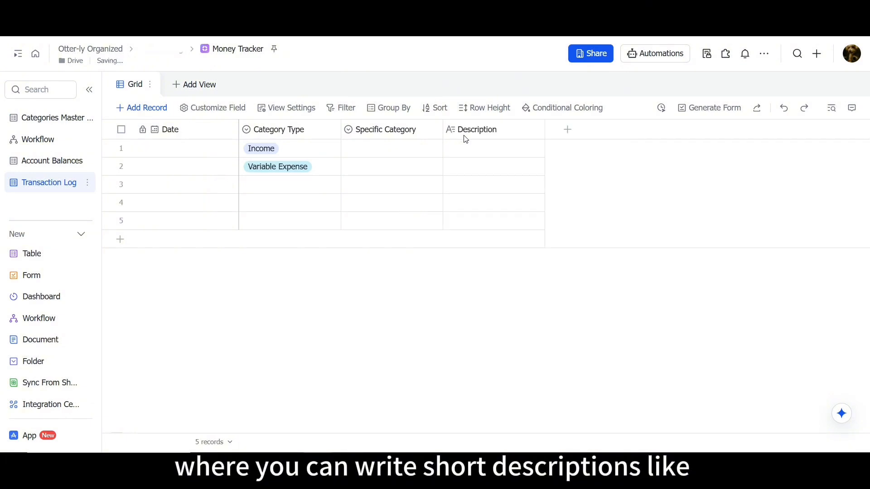
- Enter a short lunch note as the first record's Description and "Amazon Purchase" as the second record's Description
{"action": "left_click", "coordinate": [471, 148]}
{"action": "type", "text": "Lunc"}
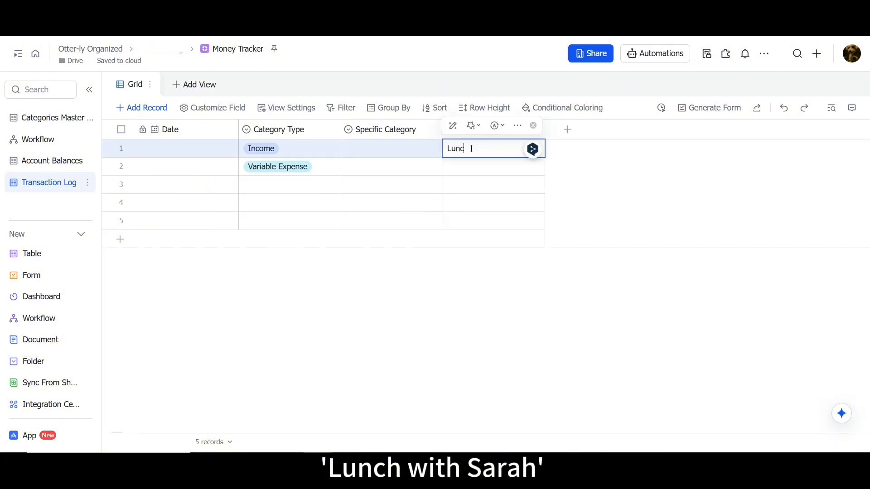
{"action": "type", "text": "h with Sarah"}
{"action": "key", "text": "Return"}
{"action": "type", "text": "Amazon Purc"}
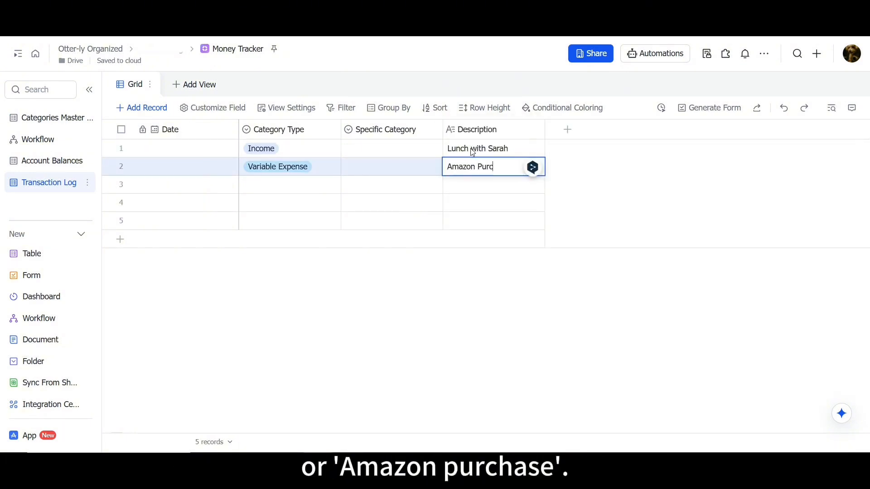
{"action": "type", "text": "hase"}
{"action": "key", "text": "Return"}
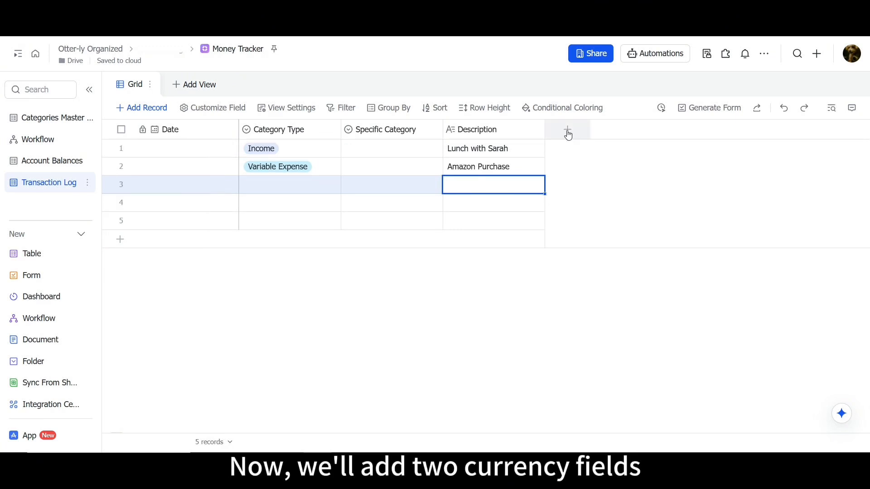
- Add a field titled Money In after Description, with Currency as its field type
{"action": "left_click", "coordinate": [568, 135]}
{"action": "type", "text": "Money In"}
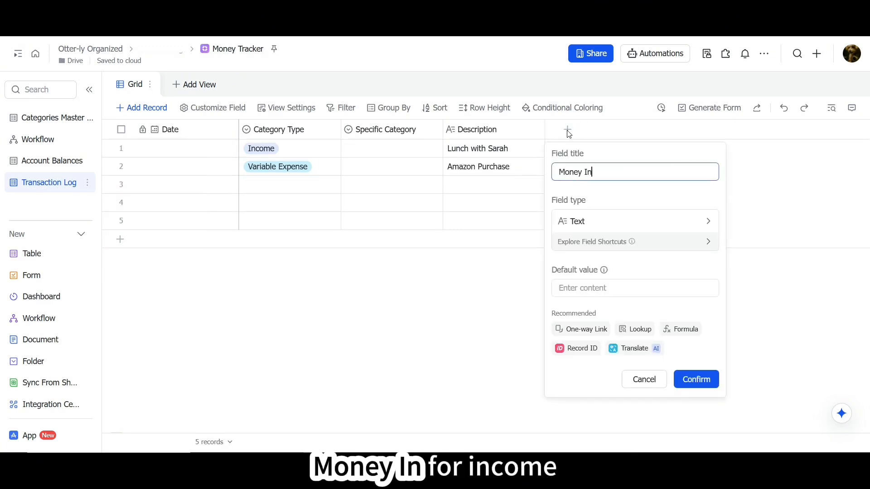
{"action": "left_click", "coordinate": [641, 226]}
{"action": "type", "text": "Cur"}
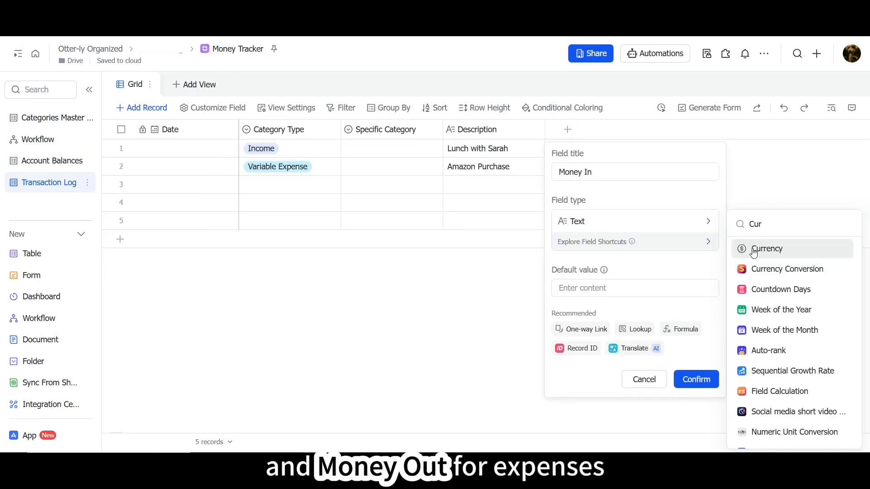
{"action": "left_click", "coordinate": [753, 251]}
{"action": "left_click", "coordinate": [696, 379]}
- Duplicate the Money In field and title the copy Money Out
{"action": "right_click", "coordinate": [608, 129]}
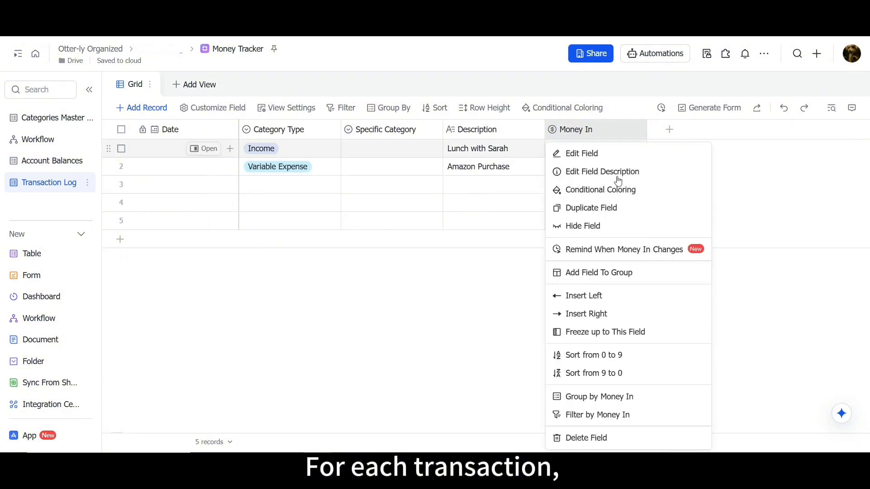
{"action": "left_click", "coordinate": [627, 208]}
{"action": "left_click", "coordinate": [720, 169]}
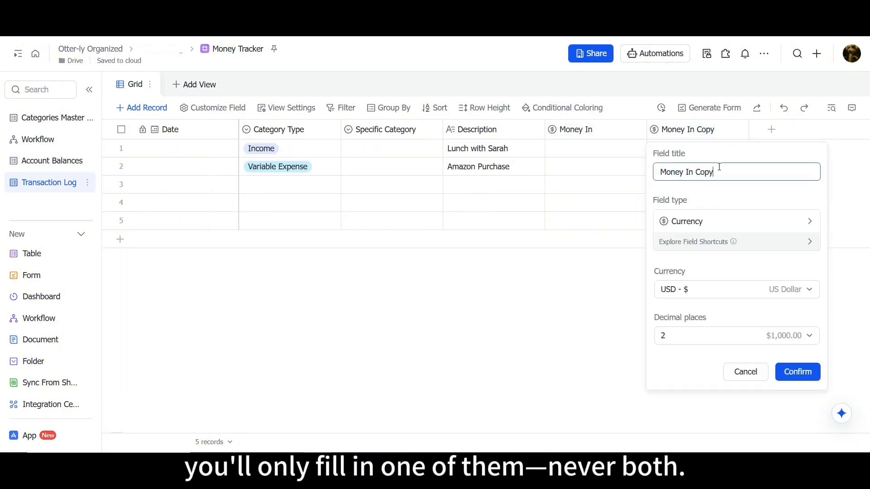
{"action": "type", "text": "Out"}
{"action": "key", "text": "Return"}
- Start a new field titled Payment Method after Money Out, with Single Option as its field type
{"action": "left_click", "coordinate": [772, 131]}
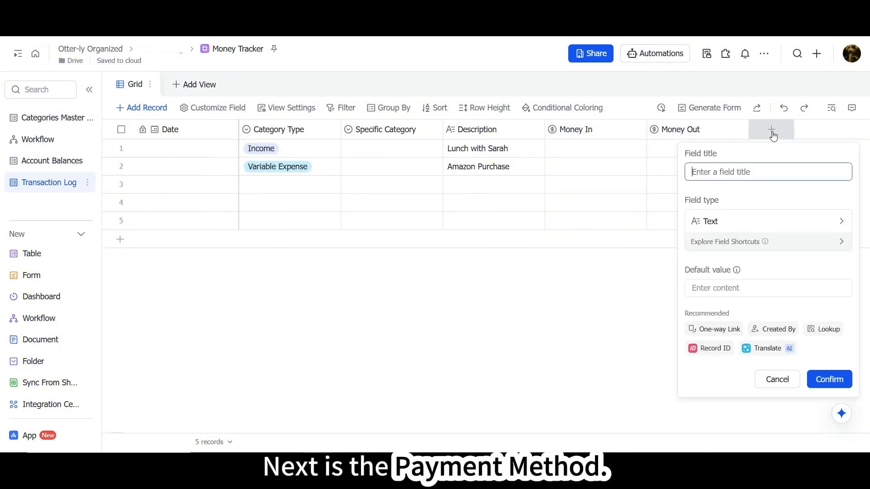
{"action": "type", "text": "Payment Method"}
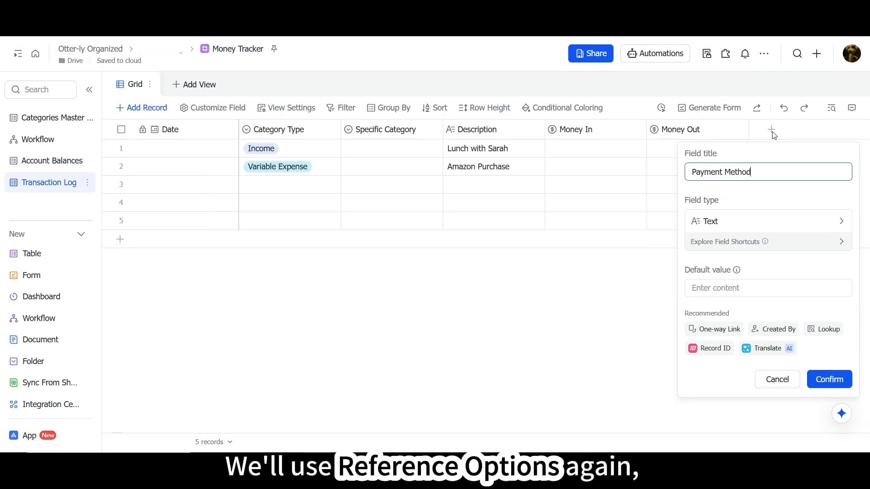
{"action": "left_click", "coordinate": [794, 222]}
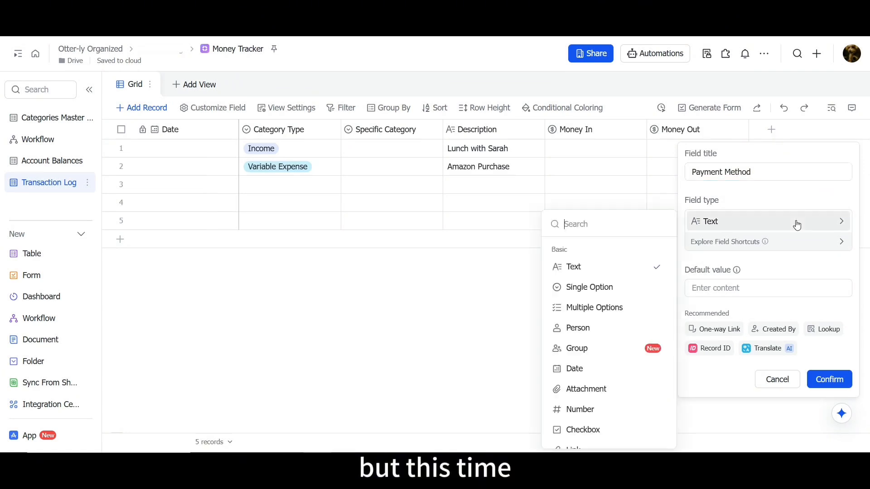
{"action": "left_click", "coordinate": [642, 292]}
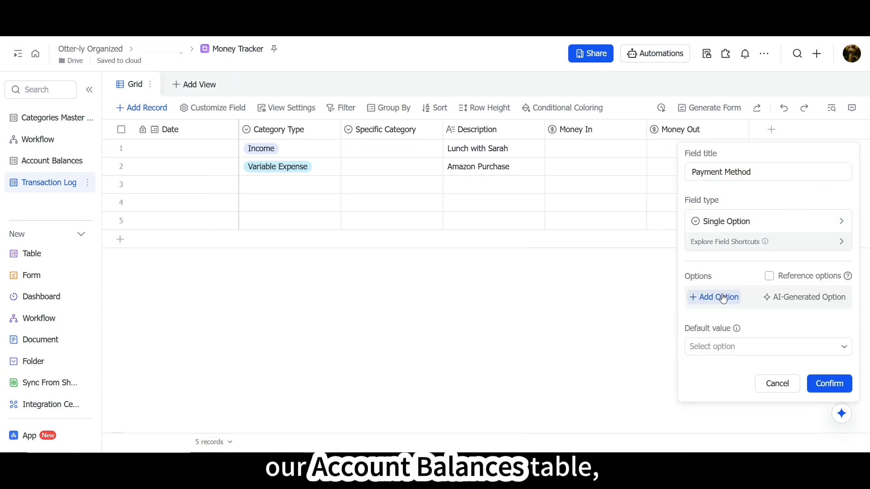
- Enable reference options for Payment Method, source them from the Account Name field of Account Balances, and save the field
{"action": "left_click", "coordinate": [769, 276]}
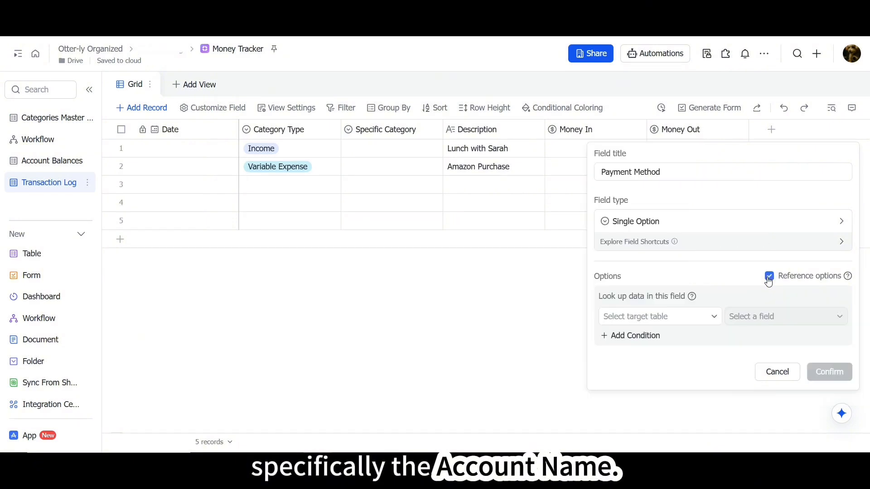
{"action": "left_click", "coordinate": [695, 322]}
{"action": "left_click", "coordinate": [679, 357]}
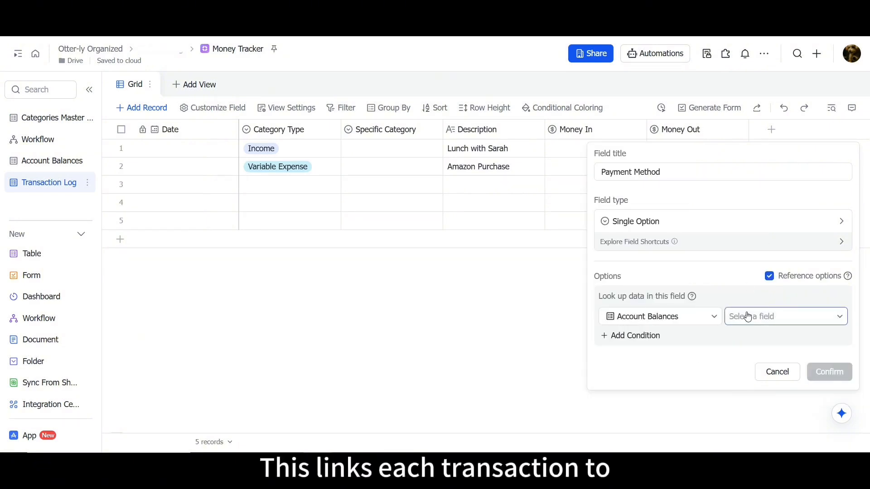
{"action": "left_click", "coordinate": [765, 316]}
{"action": "left_click", "coordinate": [756, 358]}
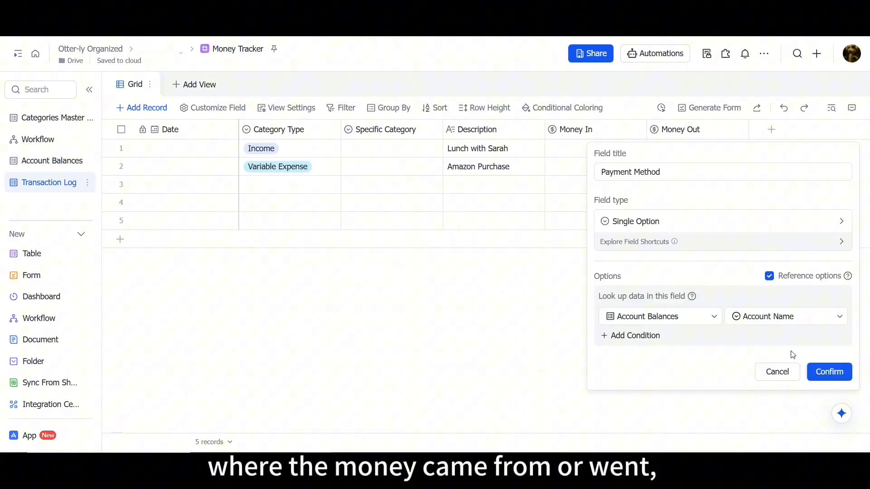
{"action": "left_click", "coordinate": [829, 371]}
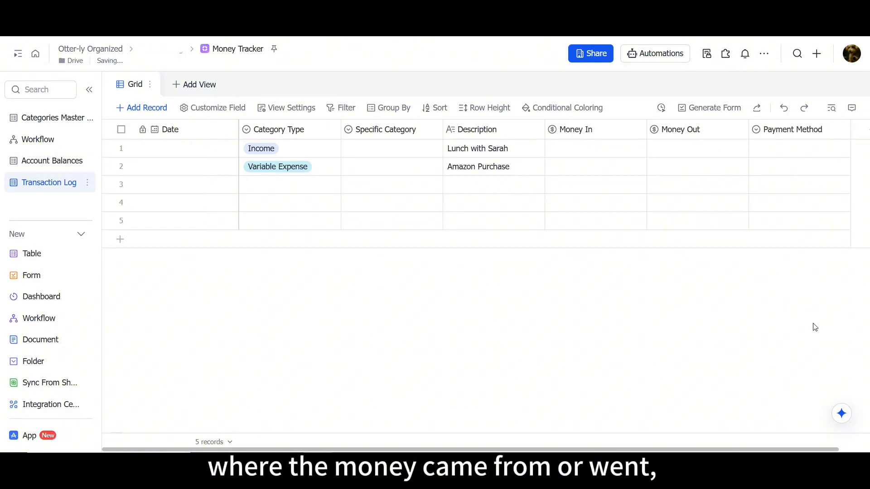
- Set the first record's Payment Method to Cash
{"action": "left_click", "coordinate": [782, 150]}
{"action": "left_click", "coordinate": [783, 150]}
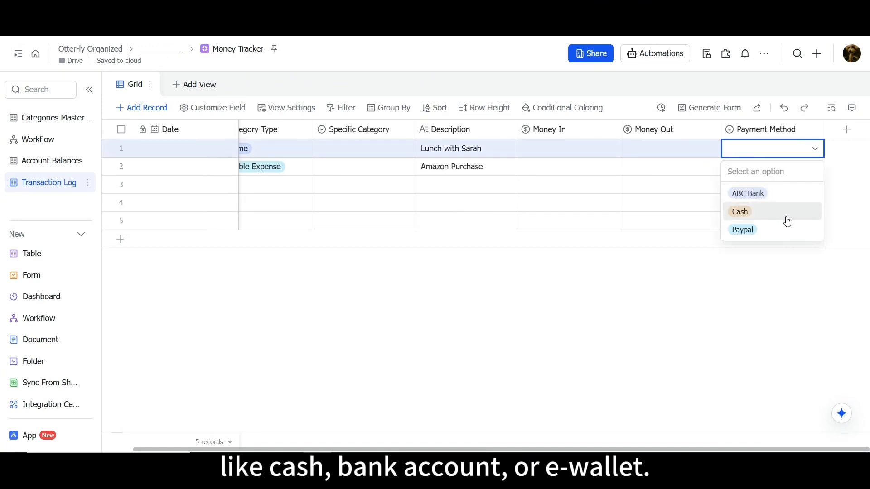
{"action": "left_click", "coordinate": [786, 220]}
{"action": "left_click", "coordinate": [796, 294]}
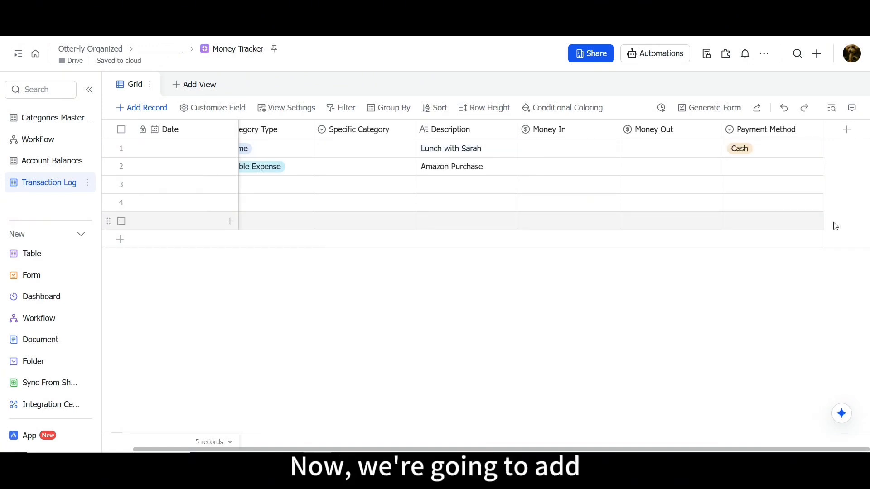
- Start a new field titled Net Amount after Payment Method, with Formula as its field type
{"action": "left_click", "coordinate": [844, 131]}
{"action": "type", "text": "Net Amount"}
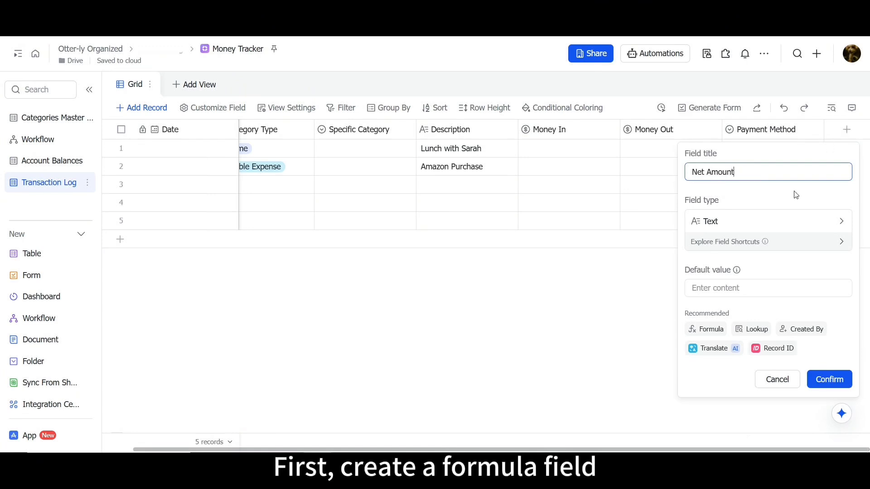
{"action": "left_click", "coordinate": [770, 221]}
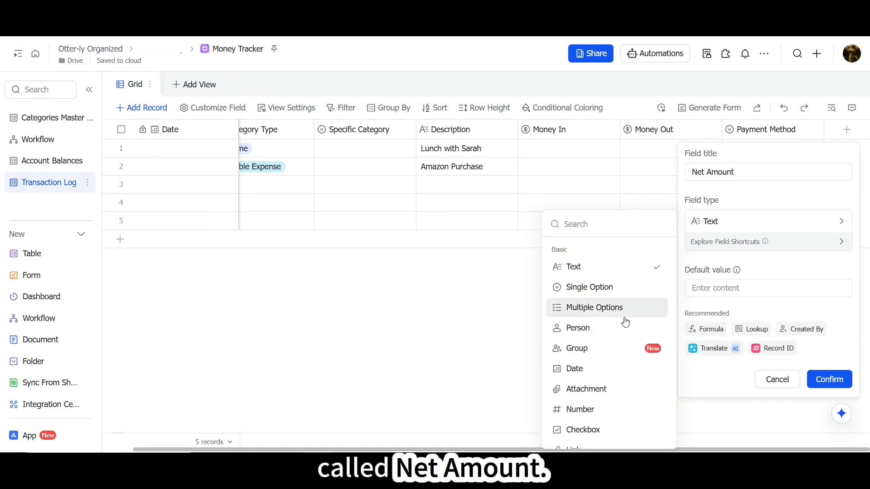
{"action": "scroll", "coordinate": [625, 321], "scroll_direction": "down", "scroll_amount": 2}
{"action": "left_click", "coordinate": [602, 399]}
- Begin the Net Amount formula with an IF function whose condition is Category Type="Income"
{"action": "left_click", "coordinate": [729, 297]}
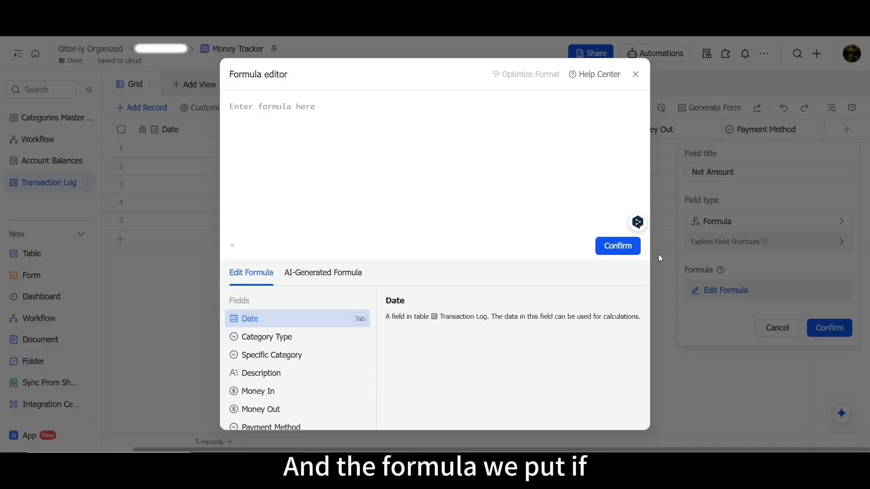
{"action": "type", "text": "IF(Category Type"}
{"action": "key", "text": "Down"}
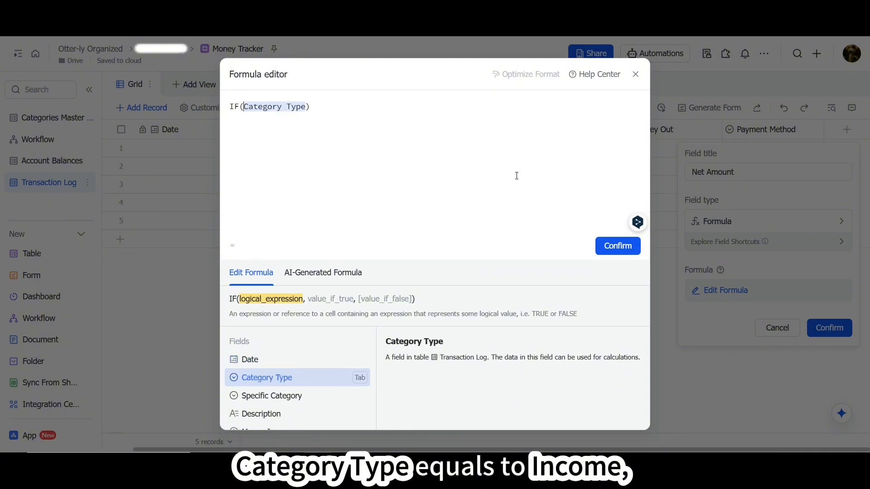
{"action": "key", "text": "Tab"}
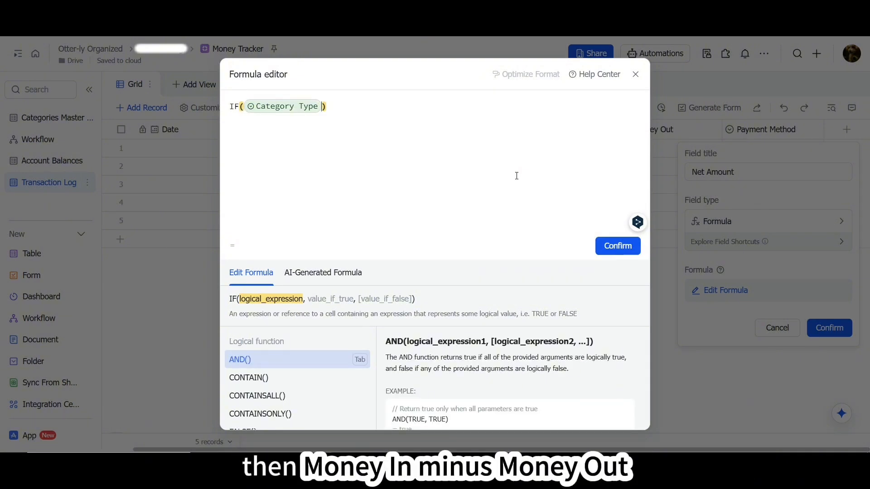
{"action": "type", "text": "=\"\""}
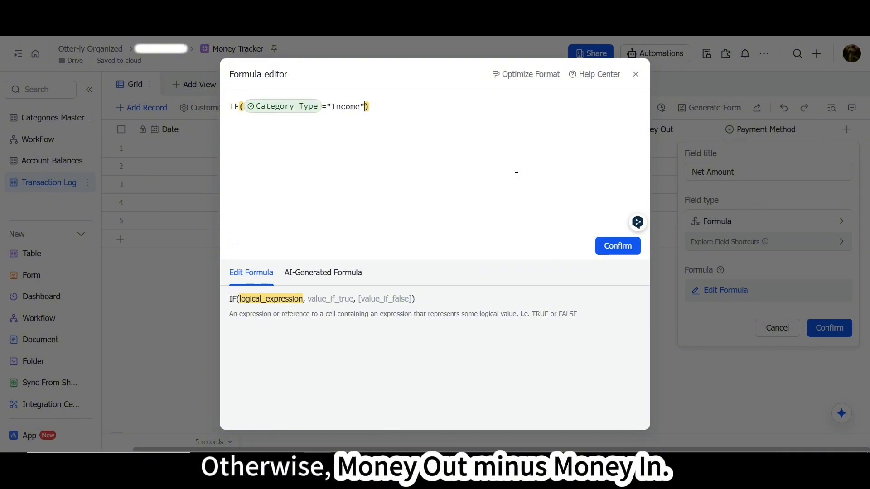
- Make Money In minus Money Out the IF function's value when the condition is true
{"action": "type", "text": ","}
{"action": "key", "text": "Down"}
{"action": "key", "text": "Down"}
{"action": "key", "text": "Down"}
{"action": "key", "text": "Down"}
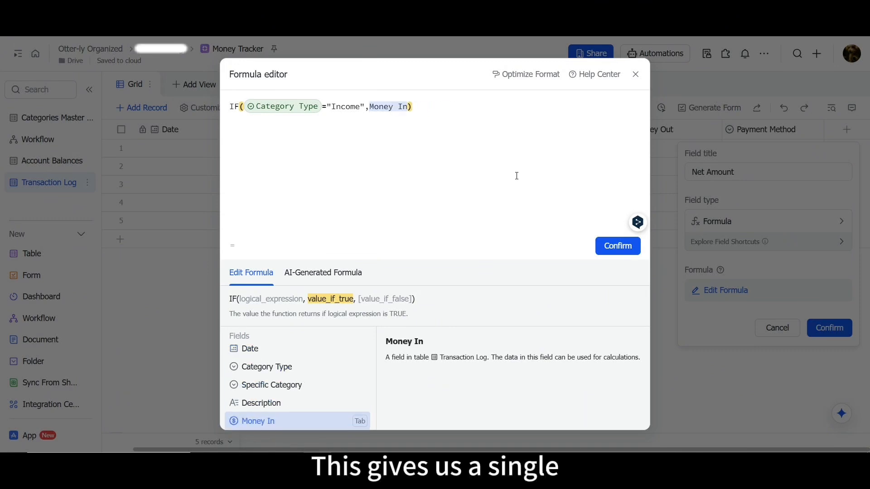
{"action": "key", "text": "Tab"}
{"action": "type", "text": "-"}
{"action": "key", "text": "Down"}
{"action": "key", "text": "Down"}
{"action": "key", "text": "Down"}
{"action": "key", "text": "Down"}
{"action": "key", "text": "Down"}
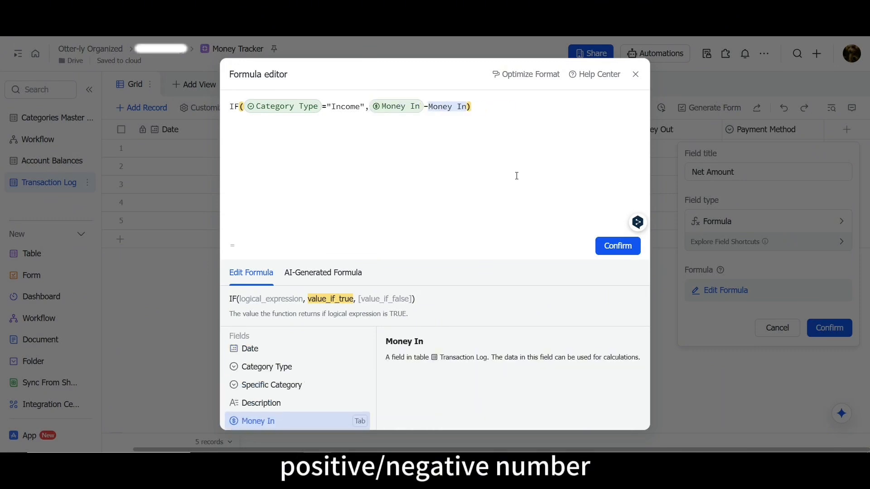
{"action": "key", "text": "Tab"}
- Make Money Out minus Money In the IF function's value when false, then save the formula and the Net Amount field
{"action": "type", "text": ","}
{"action": "key", "text": "Down"}
{"action": "key", "text": "Down"}
{"action": "key", "text": "Down"}
{"action": "key", "text": "Down"}
{"action": "key", "text": "Down"}
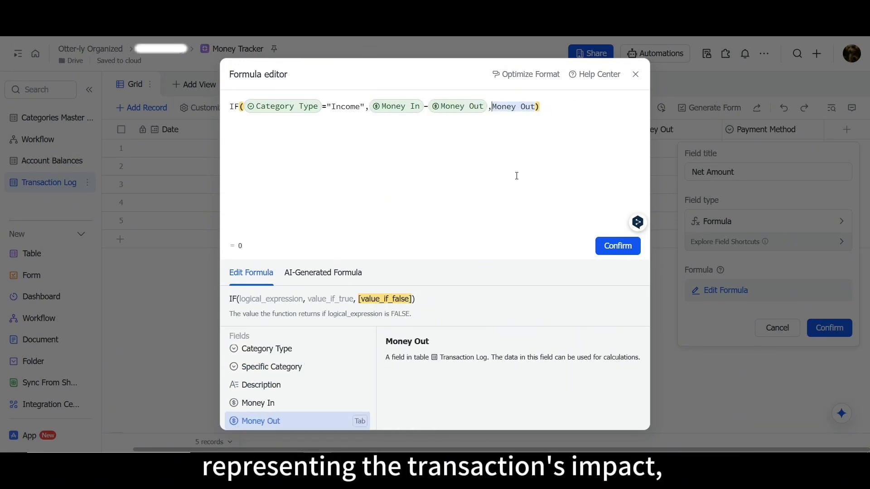
{"action": "key", "text": "Tab"}
{"action": "type", "text": "-"}
{"action": "key", "text": "Down"}
{"action": "key", "text": "Down"}
{"action": "key", "text": "Down"}
{"action": "key", "text": "Down"}
{"action": "key", "text": "Tab"}
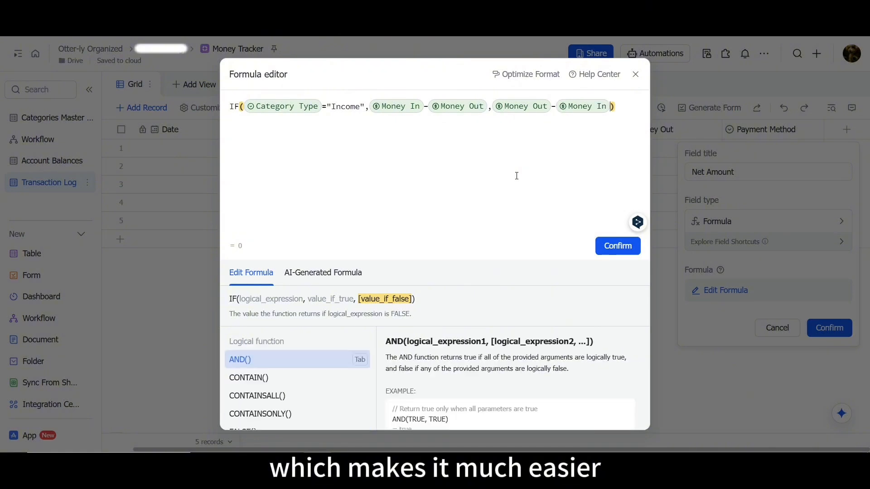
{"action": "key", "text": "Return"}
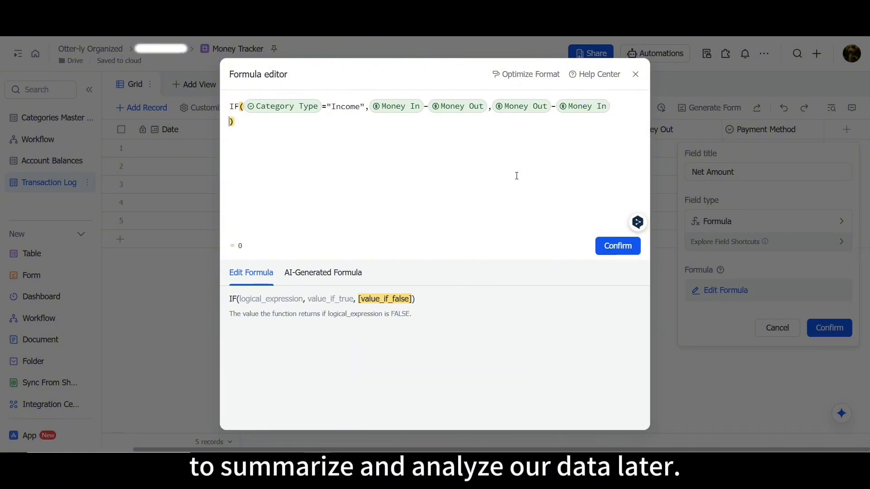
{"action": "left_click", "coordinate": [618, 245]}
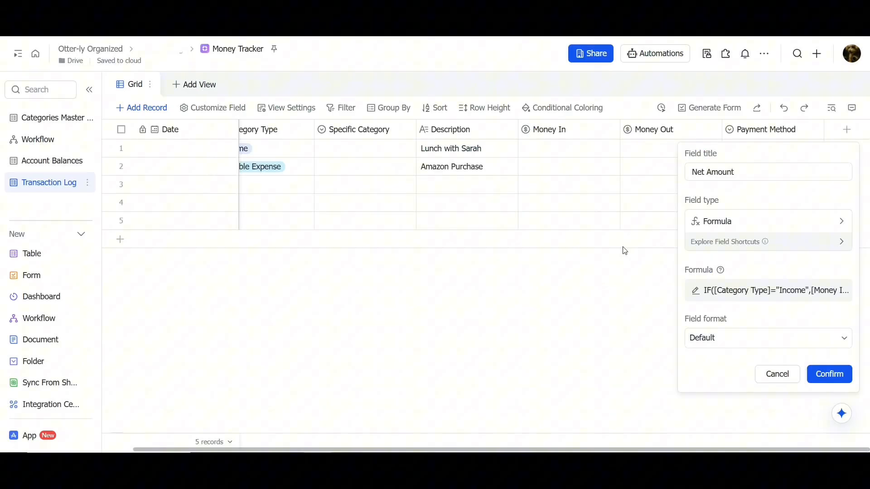
{"action": "left_click", "coordinate": [829, 374]}
- Start a new field titled Month after Net Amount, with Formula as its field type
{"action": "left_click", "coordinate": [860, 130]}
{"action": "type", "text": "Month"}
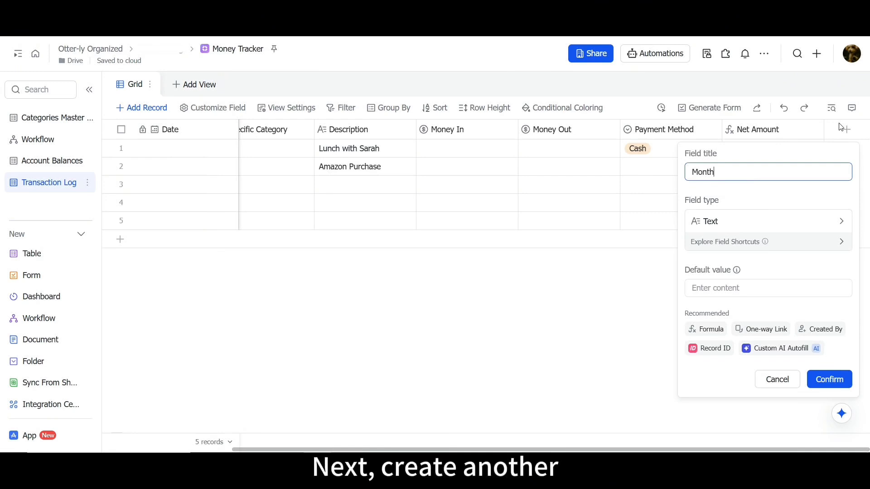
{"action": "left_click", "coordinate": [808, 221]}
{"action": "scroll", "coordinate": [635, 320], "scroll_direction": "down", "scroll_amount": 4}
{"action": "left_click", "coordinate": [616, 389]}
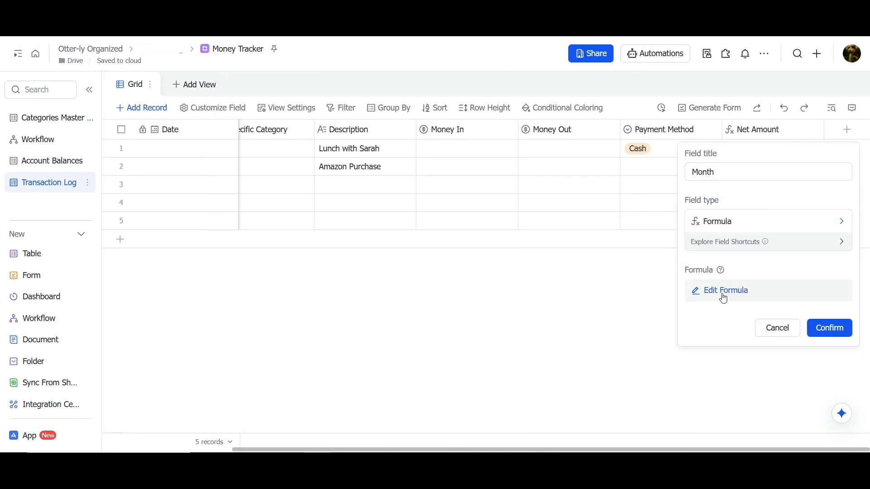
- Set the Month field's formula to TEXT([Date],"YY MM") and save the formula and the field
{"action": "left_click", "coordinate": [725, 293]}
{"action": "type", "text": "TEXT(,)"}
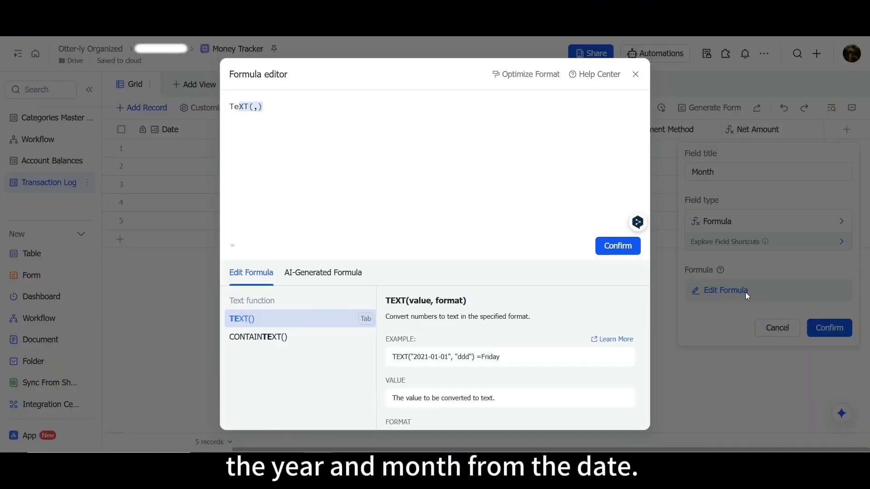
{"action": "key", "text": "Tab"}
{"action": "key", "text": "Tab"}
{"action": "type", "text": "\""}
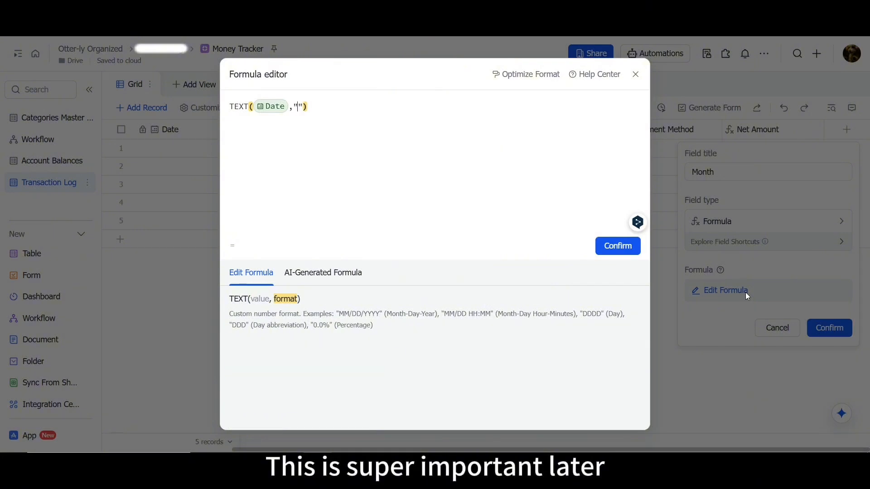
{"action": "type", "text": "YY MM"}
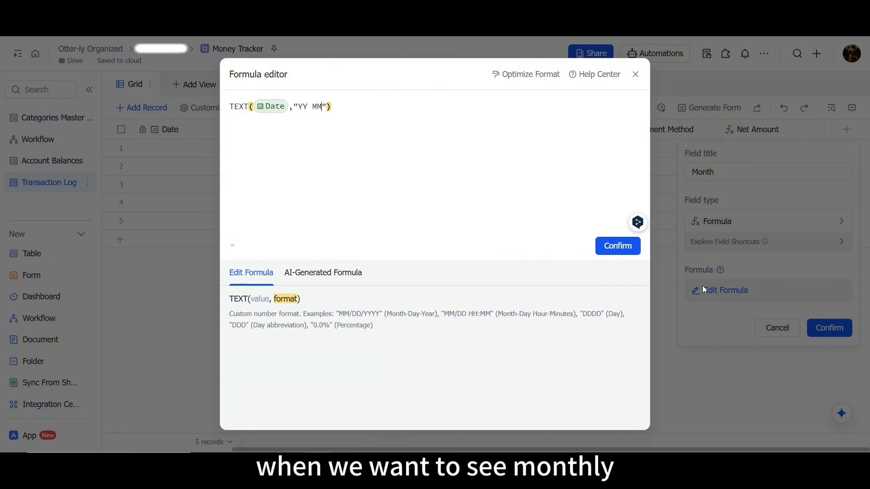
{"action": "left_click", "coordinate": [625, 247]}
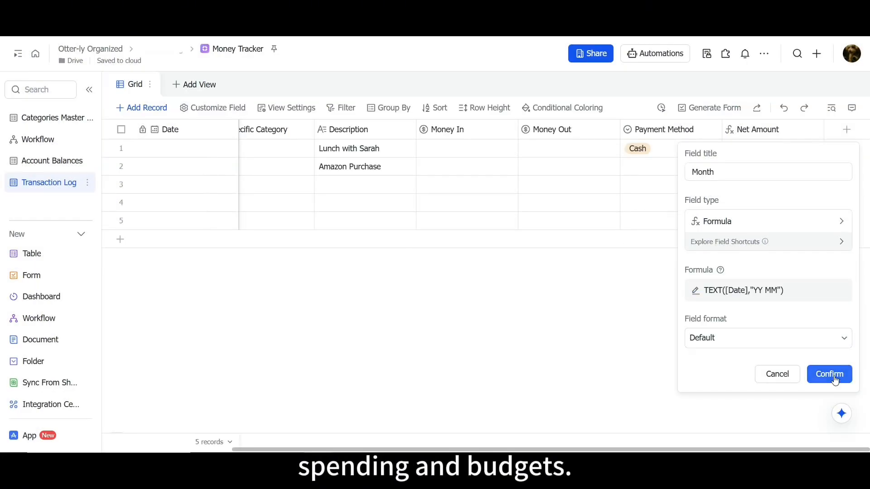
{"action": "left_click", "coordinate": [829, 327]}
- Complete the first record with specific category Salary, description Jan Salary, Money In 3500 and payment method ABC Bank
{"action": "left_click", "coordinate": [368, 153]}
{"action": "type", "text": "Salary"}
{"action": "left_click", "coordinate": [471, 153]}
{"action": "type", "text": "Jan Salary"}
{"action": "key", "text": "Tab"}
{"action": "type", "text": "3500"}
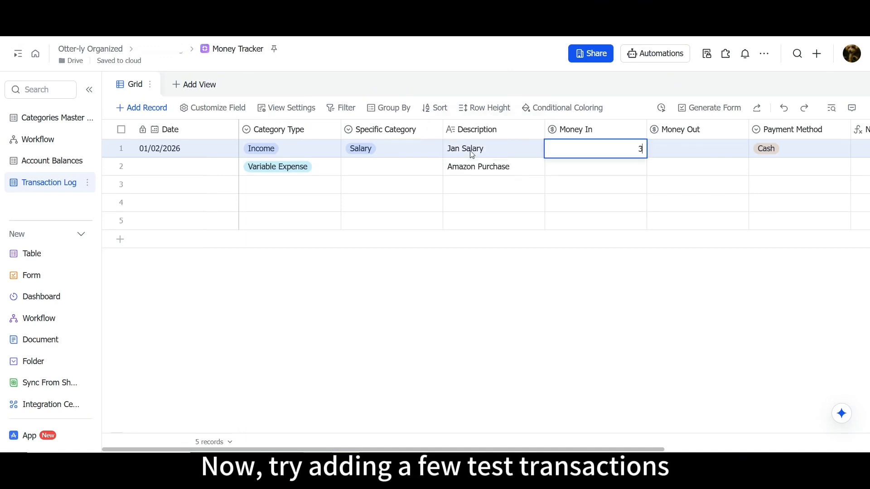
{"action": "key", "text": "Tab"}
{"action": "key", "text": "Tab"}
{"action": "key", "text": "Return"}
- Date the second record 02/02/2026 and give it category type Savings with specific category Vacation
{"action": "left_click", "coordinate": [171, 169]}
{"action": "double_click", "coordinate": [171, 169]}
{"action": "left_click", "coordinate": [152, 257]}
{"action": "left_click", "coordinate": [290, 168]}
{"action": "type", "text": "Savings"}
{"action": "left_click", "coordinate": [380, 169]}
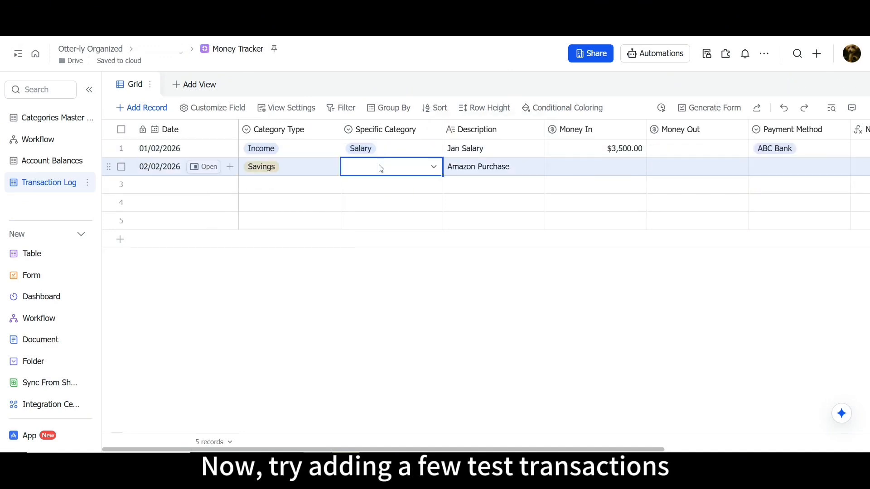
- Describe the second record as Save for Travel, with Money Out 200 and payment method ABC Bank
{"action": "double_click", "coordinate": [478, 169]}
{"action": "type", "text": "Save for Travel"}
{"action": "key", "text": "Tab"}
{"action": "key", "text": "Tab"}
{"action": "type", "text": "200"}
{"action": "key", "text": "Tab"}
{"action": "type", "text": "abc"}
{"action": "key", "text": "Return"}
- Delete two surplus empty records and give the third record the date 01/02/2026, category type Fixed Expense and specific category Rent
{"action": "left_click", "coordinate": [121, 185]}
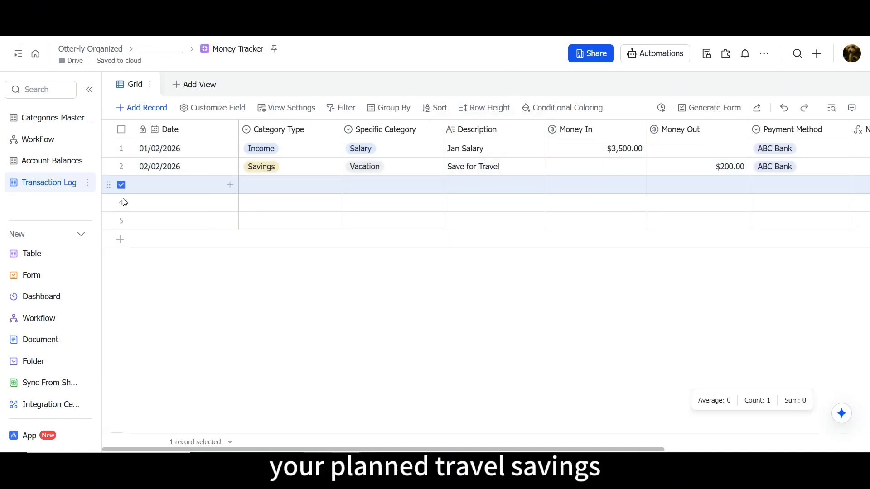
{"action": "left_click", "coordinate": [121, 202]}
{"action": "left_click", "coordinate": [157, 185]}
{"action": "left_click", "coordinate": [259, 189]}
{"action": "left_click", "coordinate": [259, 188]}
{"action": "left_click", "coordinate": [271, 248]}
{"action": "double_click", "coordinate": [367, 187]}
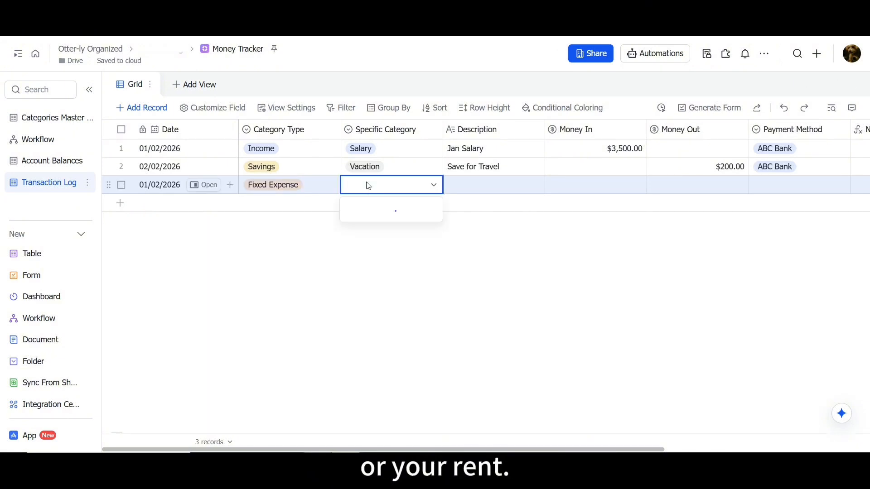
{"action": "left_click", "coordinate": [363, 229]}
- Describe the third record as Feb Rental, with Money Out 800 and payment method ABC Bank
{"action": "left_click", "coordinate": [474, 186]}
{"action": "type", "text": "Feb Rental"}
{"action": "key", "text": "Tab"}
{"action": "key", "text": "Tab"}
{"action": "type", "text": "800abc"}
{"action": "key", "text": "Return"}
{"action": "left_click", "coordinate": [689, 220]}
- Hide the calculated Net Amount and Month fields in the Transaction Log grid
{"action": "scroll", "coordinate": [689, 220], "scroll_direction": "right", "scroll_amount": 2}
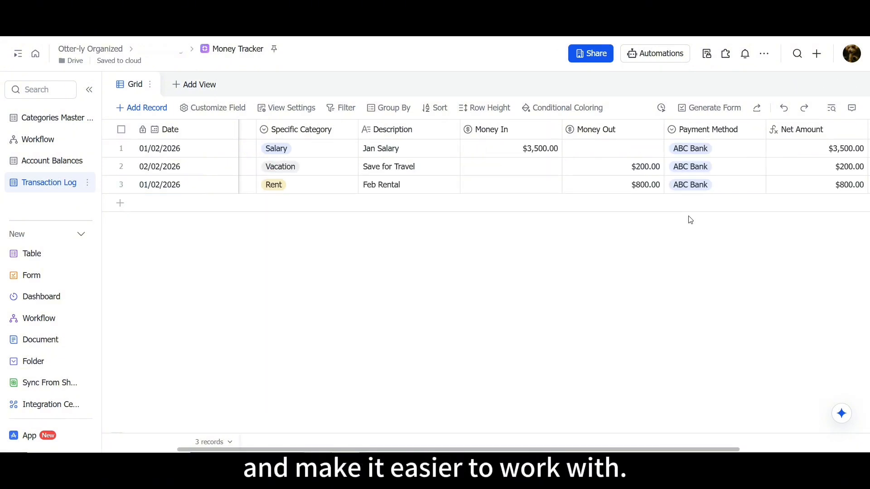
{"action": "scroll", "coordinate": [691, 219], "scroll_direction": "right", "scroll_amount": 3}
{"action": "right_click", "coordinate": [680, 135]}
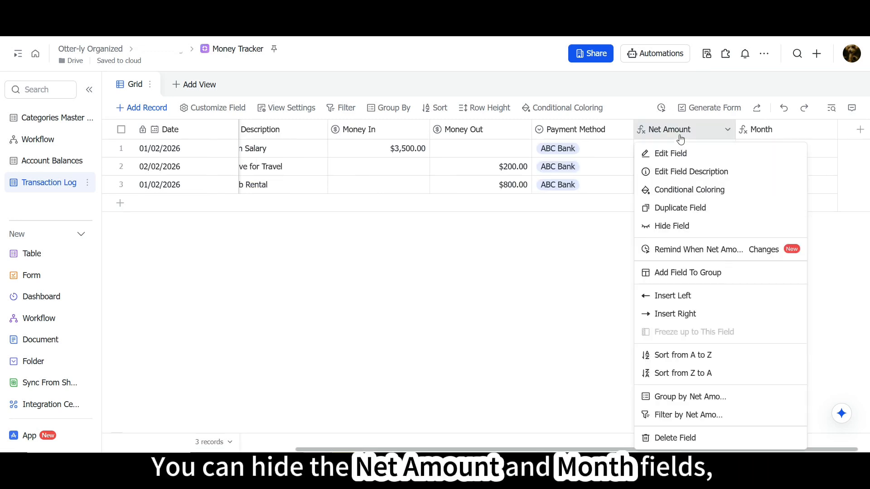
{"action": "left_click", "coordinate": [697, 234]}
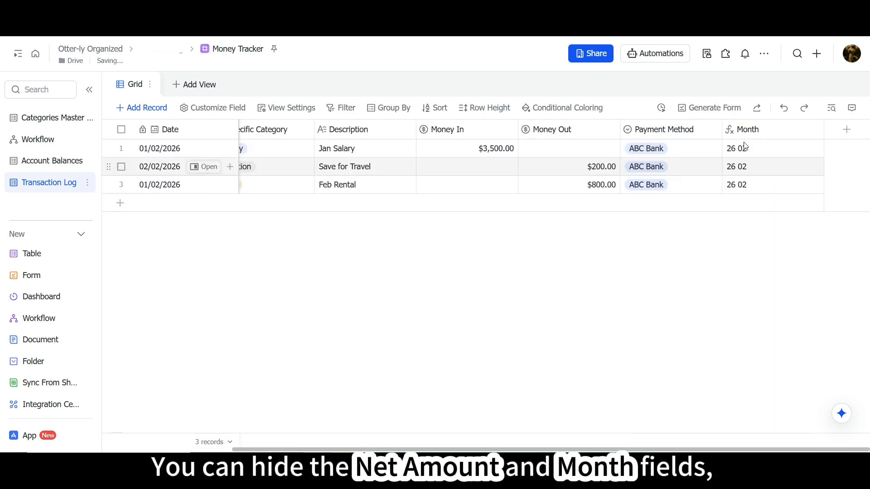
{"action": "right_click", "coordinate": [752, 136]}
{"action": "left_click", "coordinate": [765, 228]}
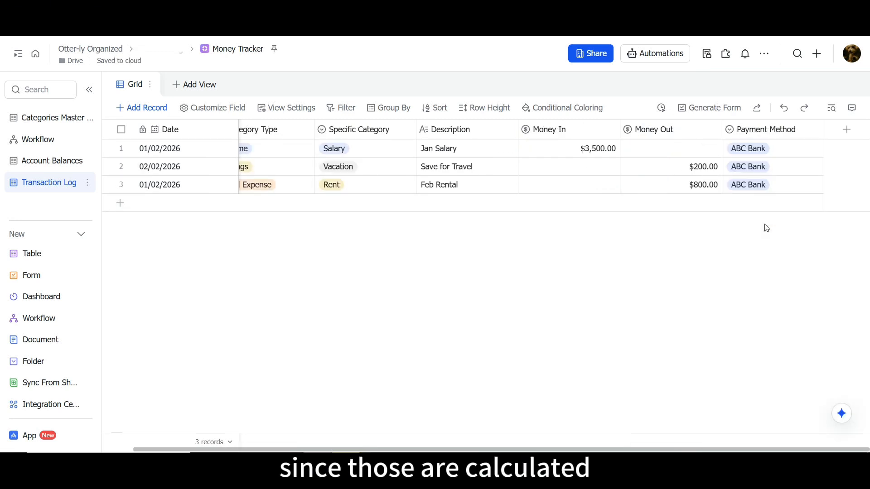
- Add a new grid view named This Month to the Transaction Log
{"action": "scroll", "coordinate": [593, 233], "scroll_direction": "left", "scroll_amount": 3}
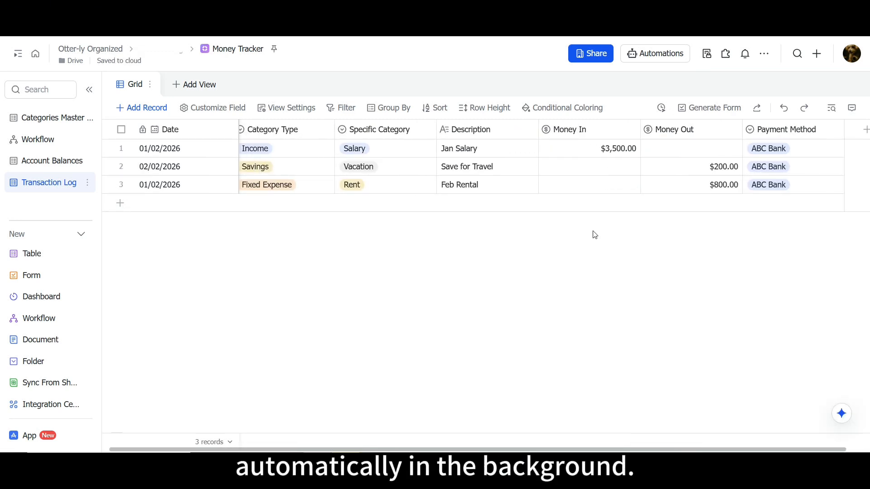
{"action": "left_click", "coordinate": [211, 86]}
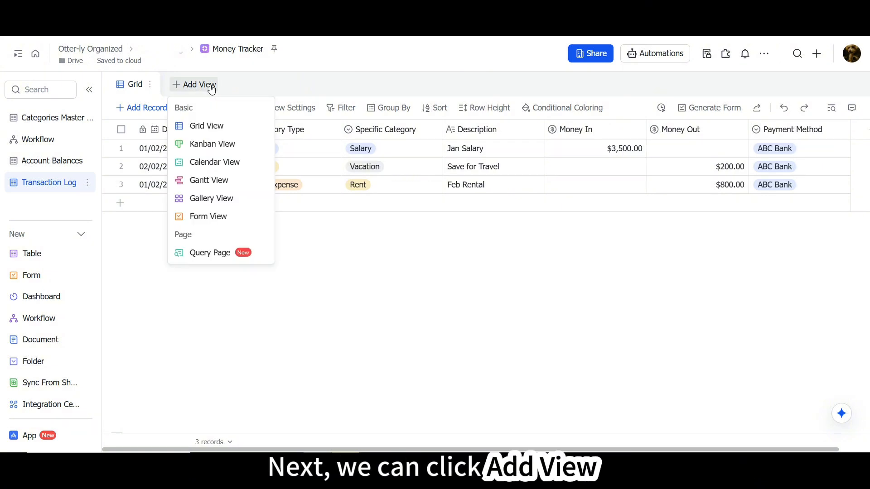
{"action": "left_click", "coordinate": [212, 127]}
{"action": "type", "text": "This Month"}
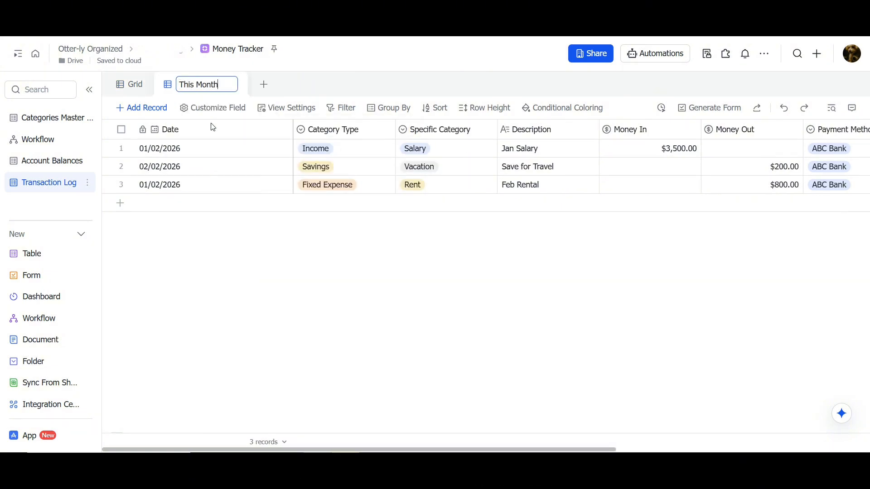
{"action": "key", "text": "Return"}
- Filter the This Month view to records whose Date is this month and save the filter
{"action": "left_click", "coordinate": [341, 107]}
{"action": "left_click", "coordinate": [239, 164]}
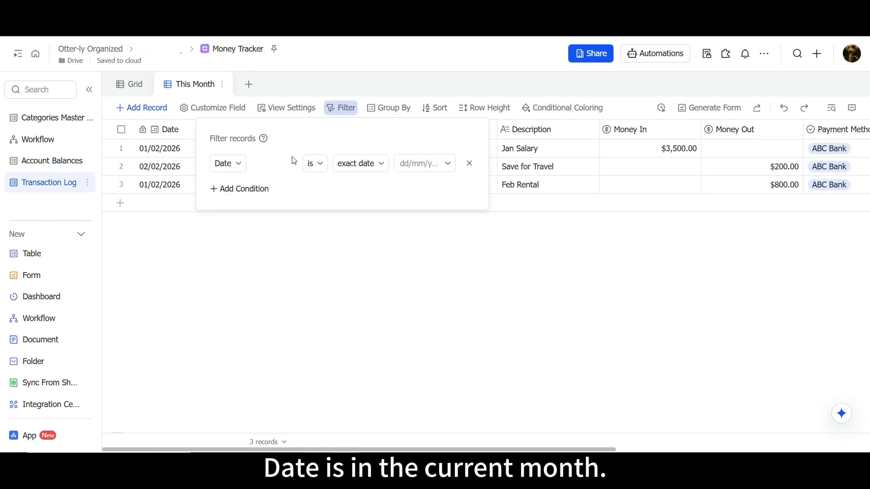
{"action": "left_click", "coordinate": [371, 168]}
{"action": "left_click", "coordinate": [383, 297]}
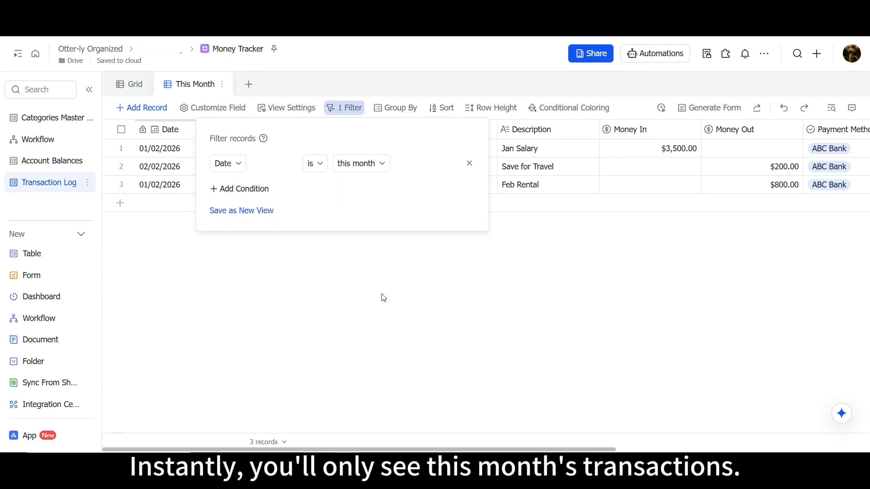
{"action": "left_click", "coordinate": [348, 298]}
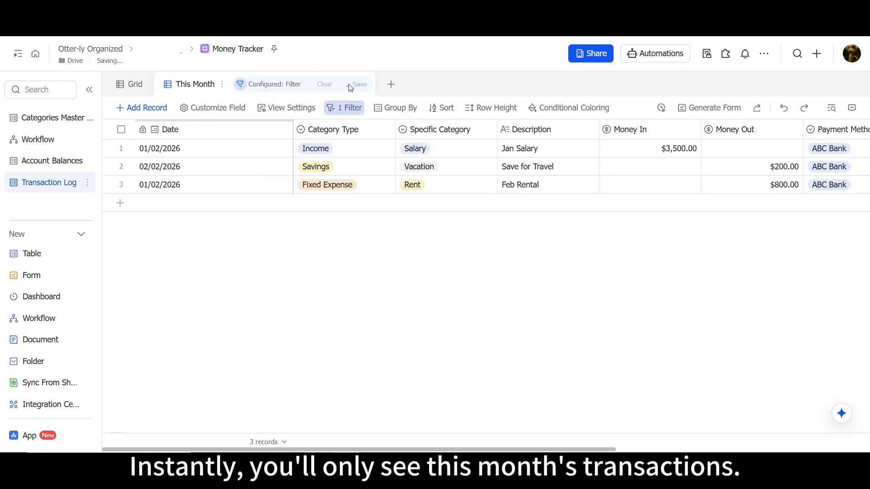
- Duplicate the This Month view and name the copy Last Month
{"action": "left_click", "coordinate": [222, 84]}
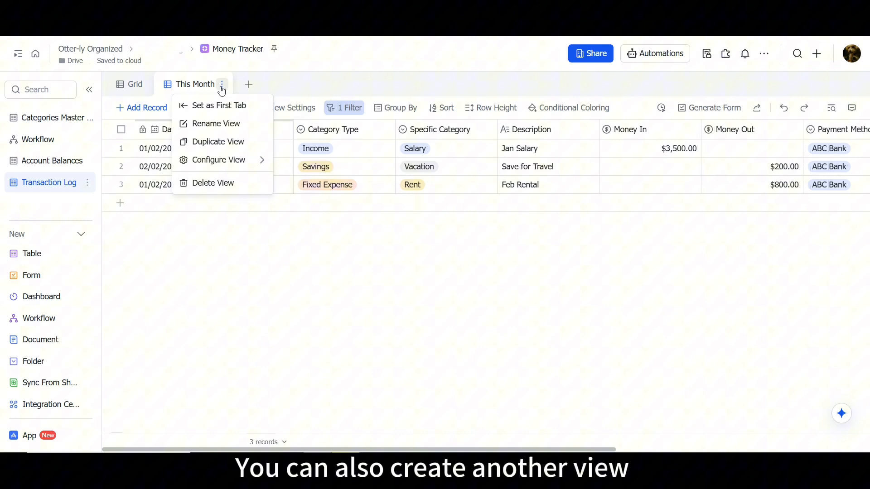
{"action": "left_click", "coordinate": [237, 142]}
{"action": "type", "text": "Last Month"}
{"action": "key", "text": "Return"}
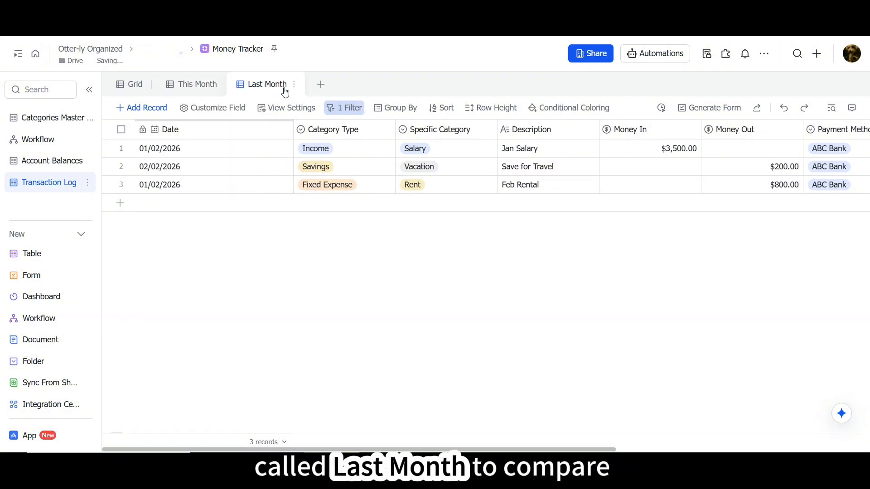
- Change the Last Month view's Date filter to last month and save it
{"action": "left_click", "coordinate": [347, 109]}
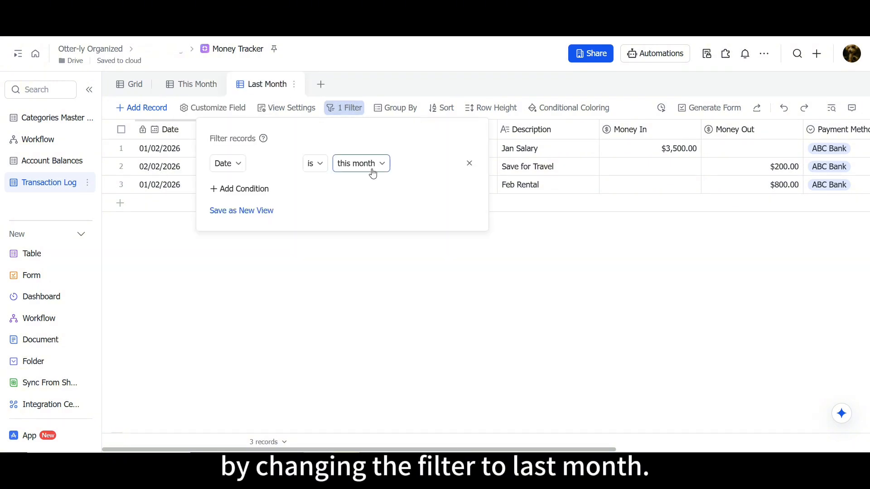
{"action": "left_click", "coordinate": [359, 163]}
{"action": "left_click", "coordinate": [408, 313]}
{"action": "left_click", "coordinate": [399, 254]}
{"action": "left_click", "coordinate": [424, 84]}
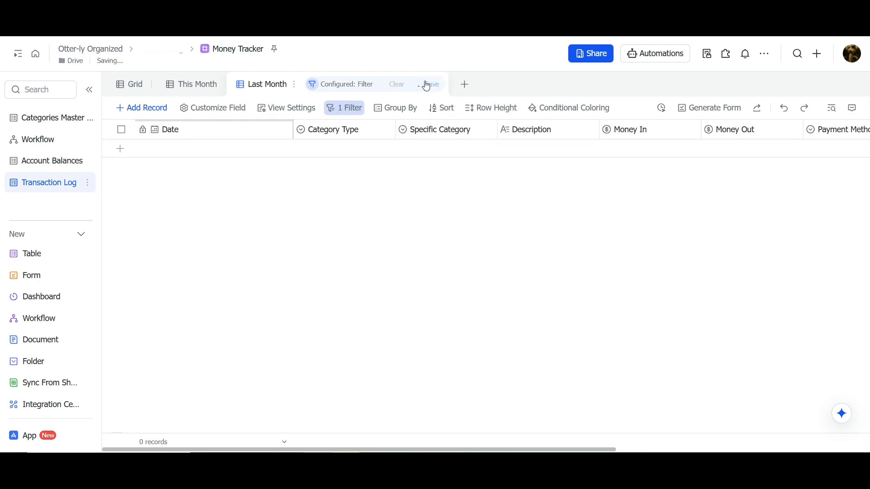
- Add a form view to the Transaction Log and title it Transaction Form
{"action": "left_click", "coordinate": [318, 85]}
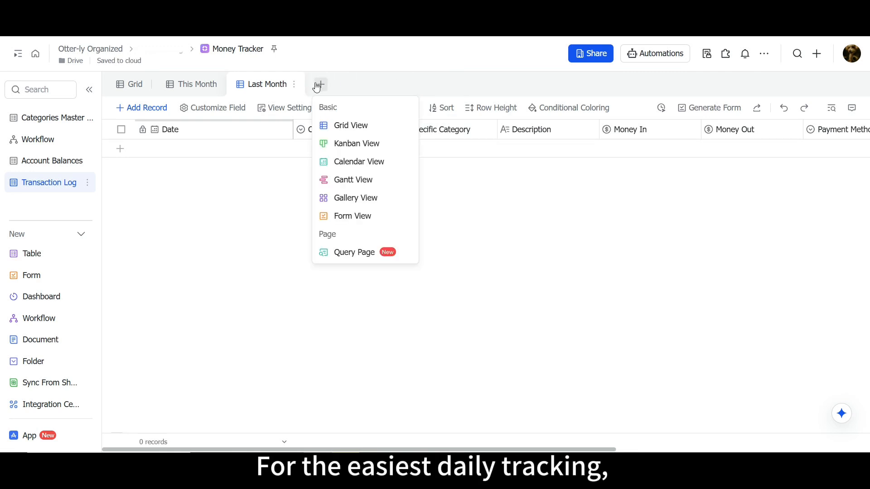
{"action": "left_click", "coordinate": [351, 215]}
{"action": "left_click", "coordinate": [423, 229]}
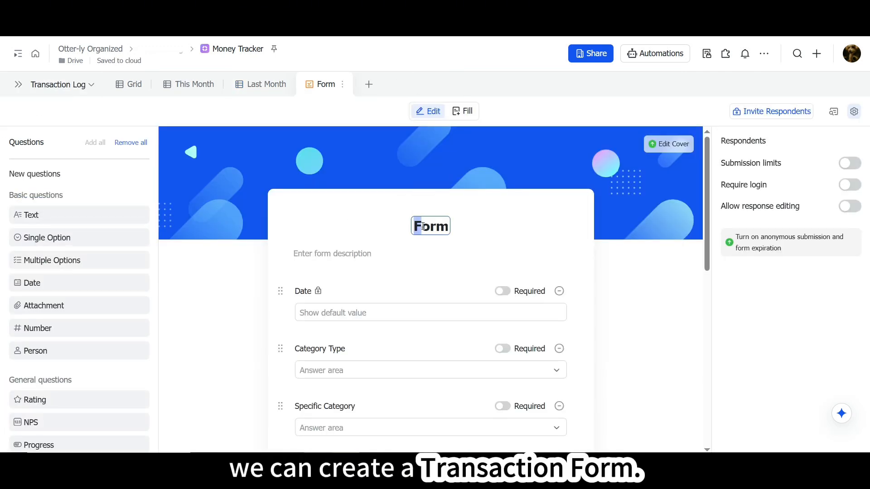
{"action": "type", "text": "Transa"}
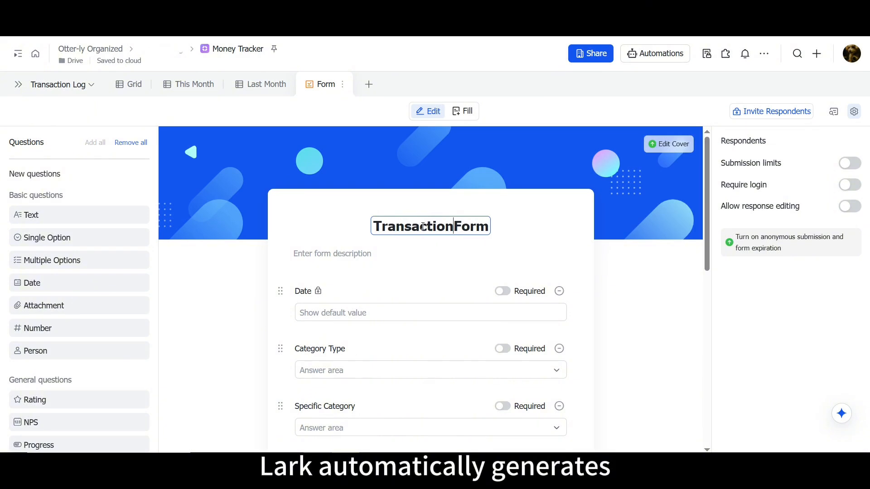
{"action": "type", "text": "ction"}
{"action": "key", "text": "Return"}
- Remove the calculated Net Amount and Month questions from the Transaction Form
{"action": "scroll", "coordinate": [544, 232], "scroll_direction": "down", "scroll_amount": 2}
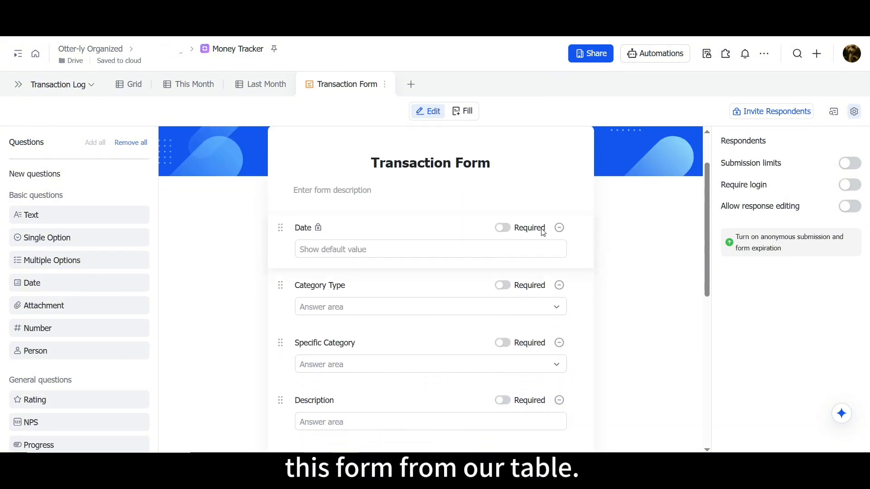
{"action": "scroll", "coordinate": [544, 232], "scroll_direction": "down", "scroll_amount": 4}
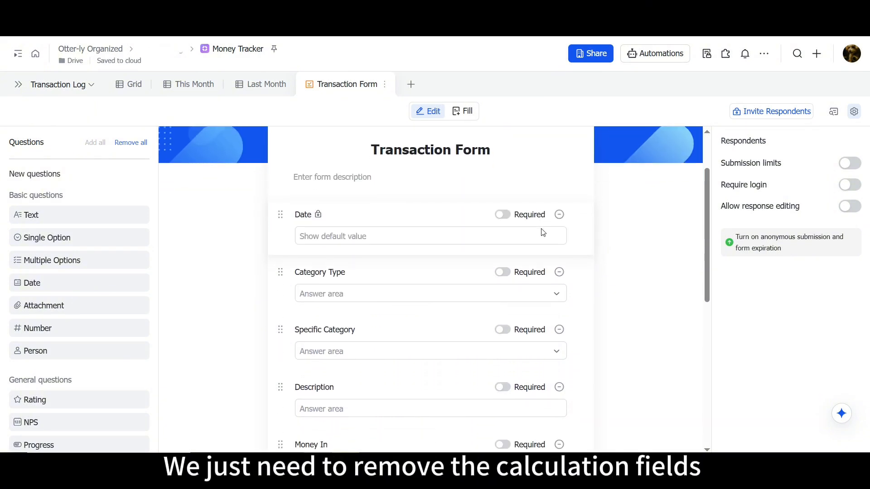
{"action": "scroll", "coordinate": [542, 233], "scroll_direction": "down", "scroll_amount": 6}
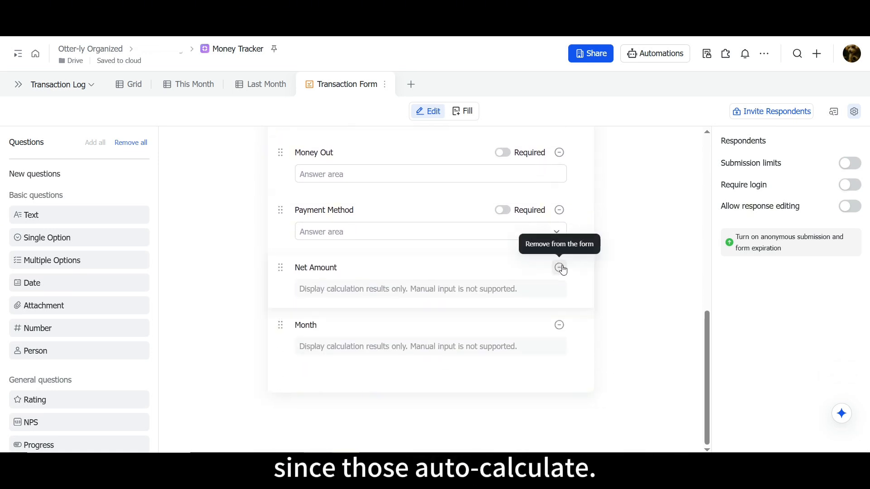
{"action": "left_click", "coordinate": [560, 268]}
{"action": "left_click", "coordinate": [559, 325]}
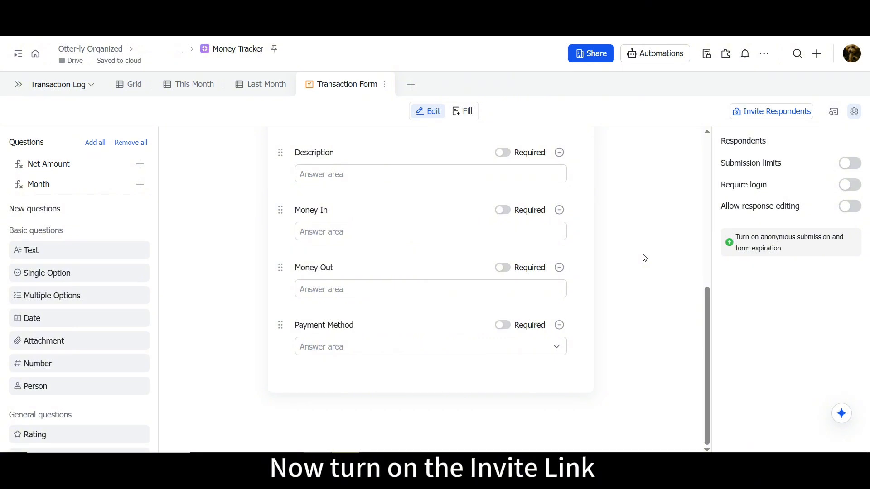
- Turn on inviting respondents via link for the Transaction Form and copy its link
{"action": "left_click", "coordinate": [770, 111]}
{"action": "left_click", "coordinate": [566, 142]}
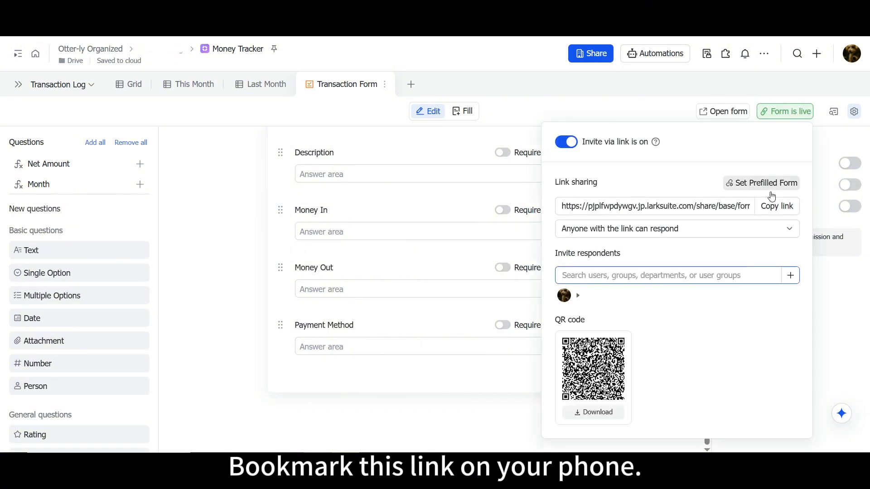
{"action": "left_click", "coordinate": [777, 206]}
- Start filling in the Transaction Form with date 04/02/2026, category type Variable Expense and specific category Dining Out
{"action": "left_click", "coordinate": [468, 112]}
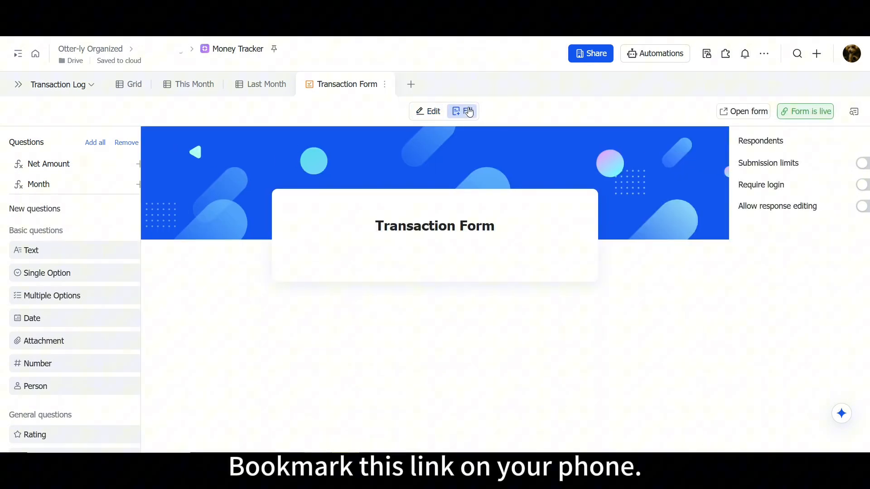
{"action": "scroll", "coordinate": [430, 206], "scroll_direction": "down", "scroll_amount": 2}
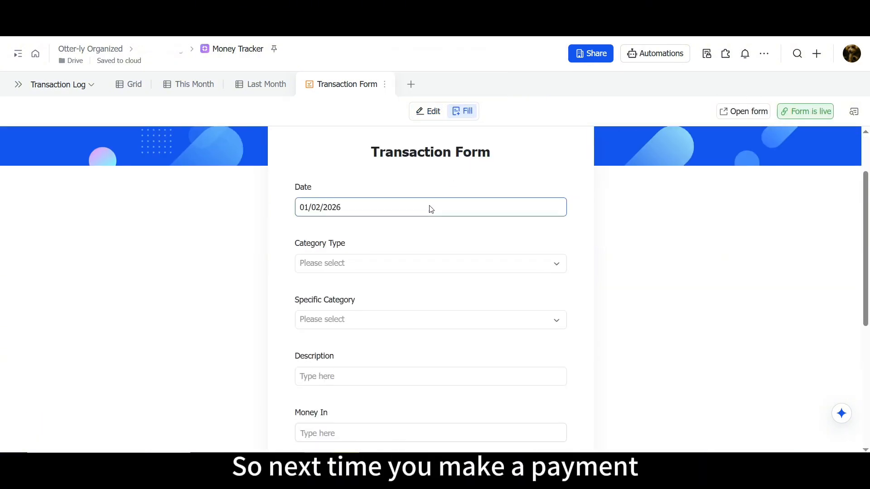
{"action": "left_click", "coordinate": [376, 193]}
{"action": "left_click", "coordinate": [459, 247]}
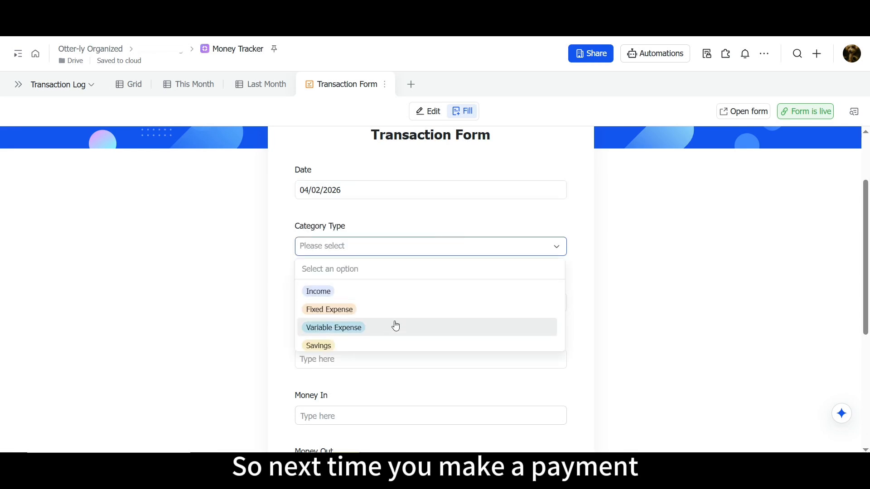
{"action": "left_click", "coordinate": [394, 326]}
{"action": "left_click", "coordinate": [394, 303]}
{"action": "left_click", "coordinate": [362, 283]}
- Enter the form's lunch description including the companion's name, and set Money Out to 24.50
{"action": "left_click", "coordinate": [371, 353]}
{"action": "scroll", "coordinate": [371, 354], "scroll_direction": "down", "scroll_amount": 3}
{"action": "type", "text": "Lunch with Sarah"}
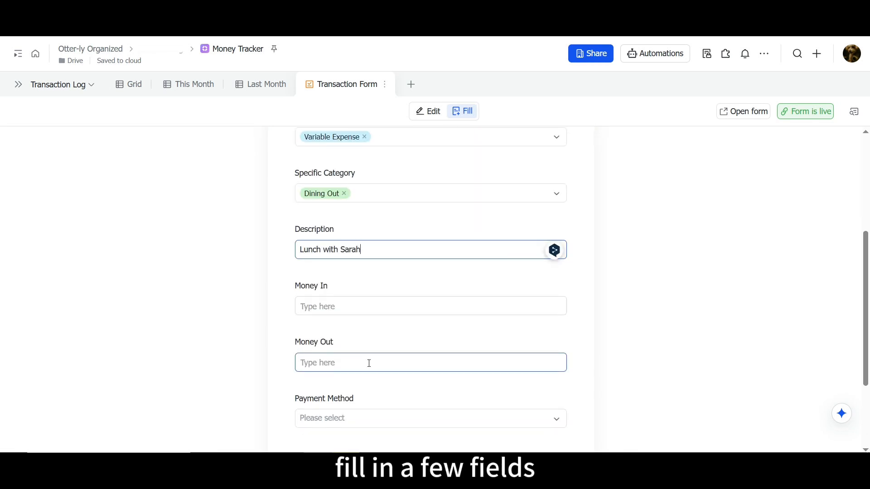
{"action": "scroll", "coordinate": [369, 363], "scroll_direction": "down", "scroll_amount": 1}
{"action": "left_click", "coordinate": [368, 348]}
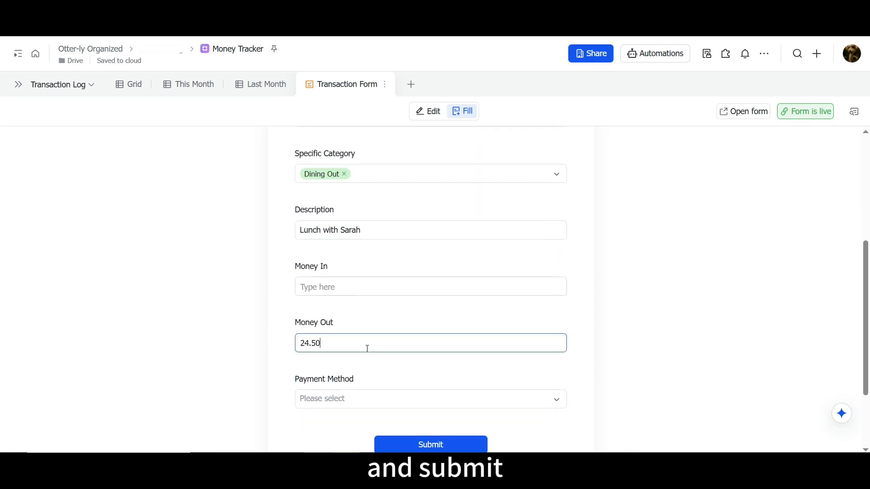